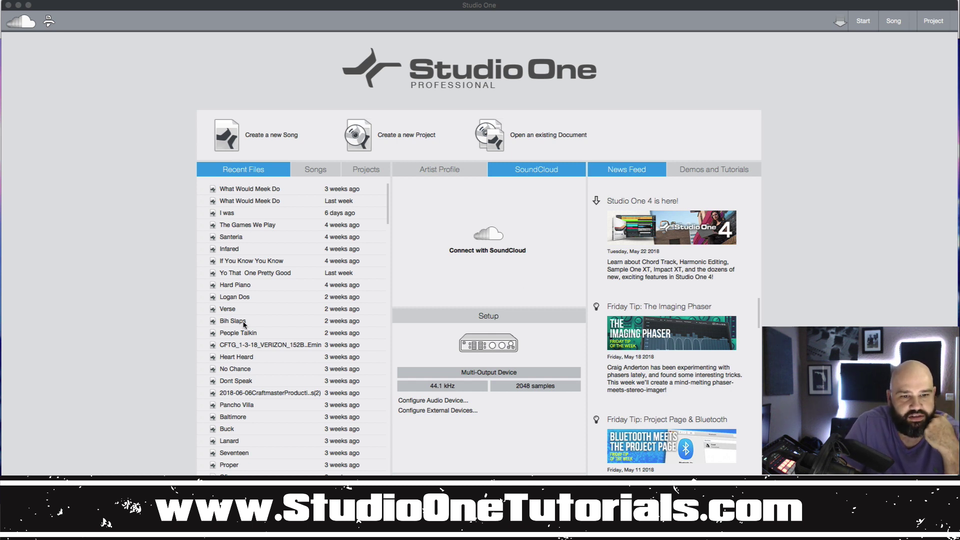
# Step: Look through the Start page's saved songs and projects lists, then return to recent files
pyautogui.click(307, 175)
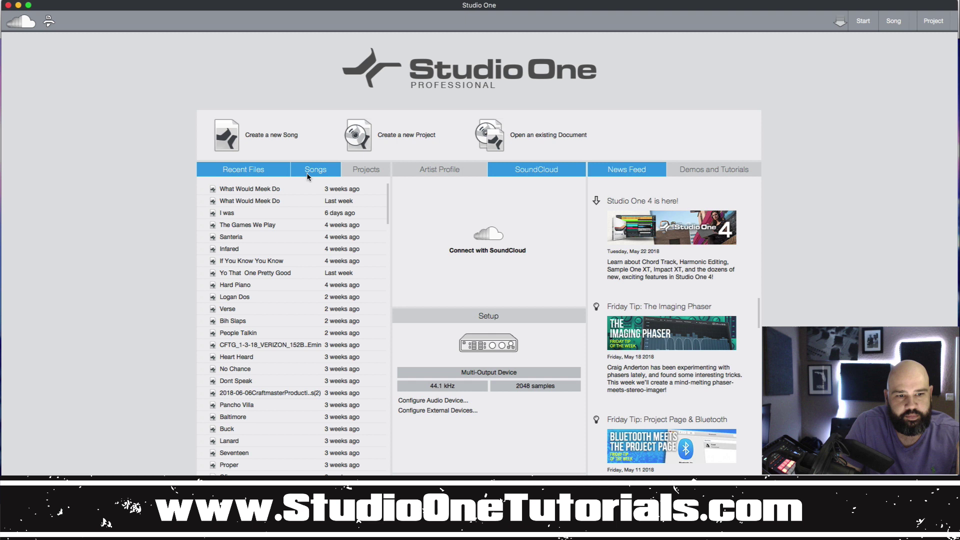
pyautogui.click(308, 175)
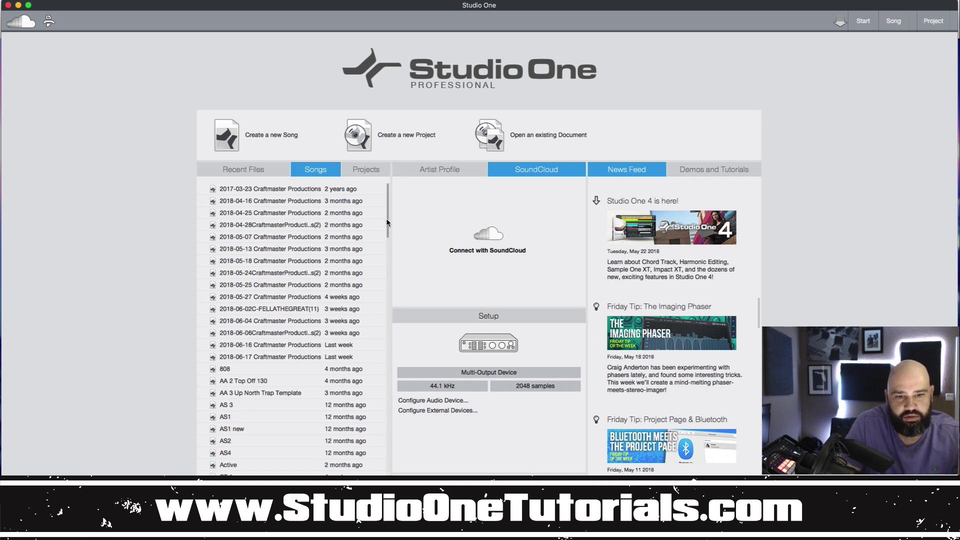
pyautogui.moveTo(388, 220)
pyautogui.mouseDown()
pyautogui.moveTo(380, 465)
pyautogui.moveTo(391, 217)
pyautogui.mouseUp()
pyautogui.click(370, 170)
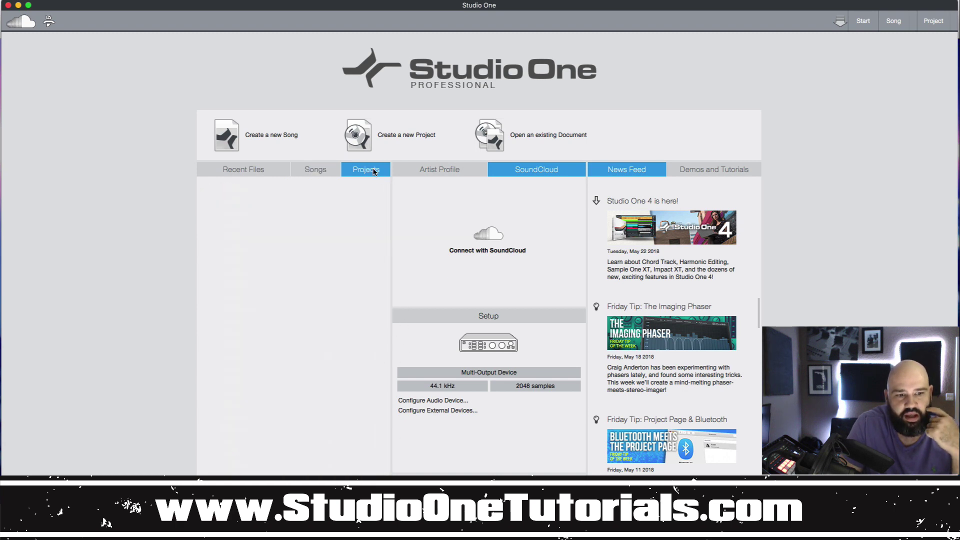
pyautogui.click(253, 168)
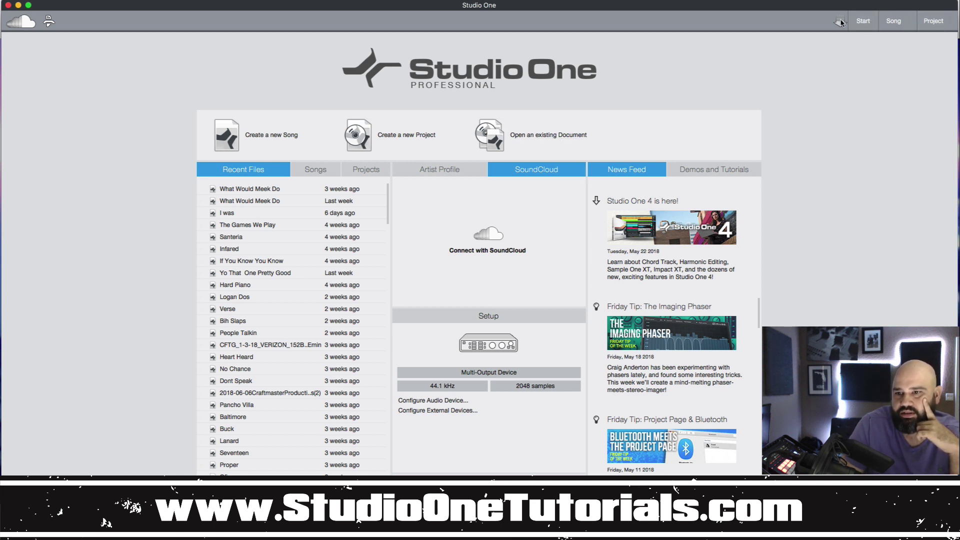
# Step: Start a new song and browse the Styles and Interfaces template categories
pyautogui.click(892, 22)
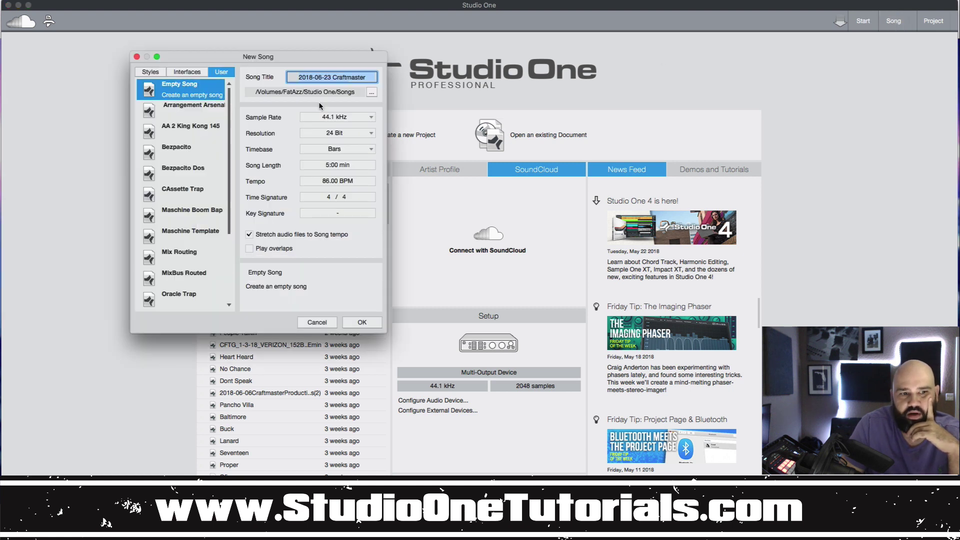
pyautogui.click(159, 74)
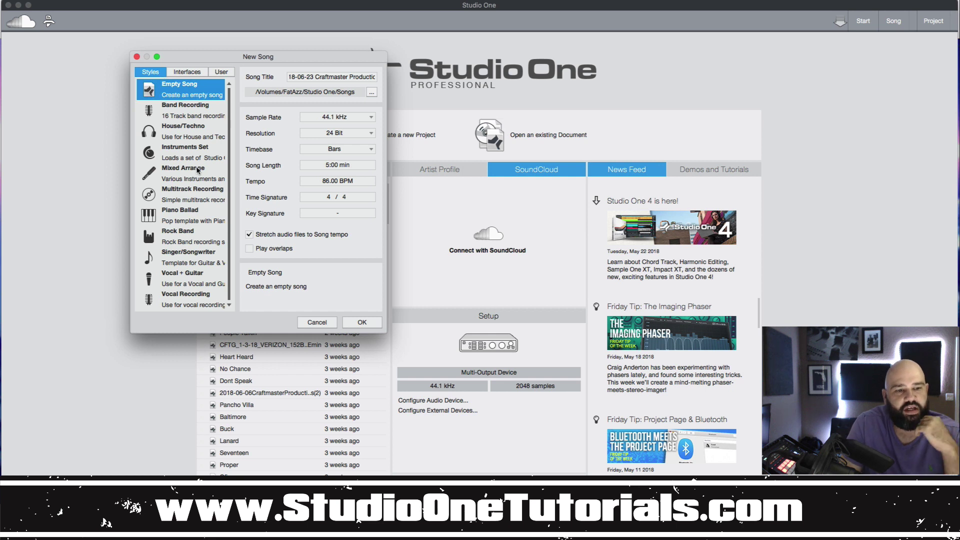
pyautogui.click(186, 75)
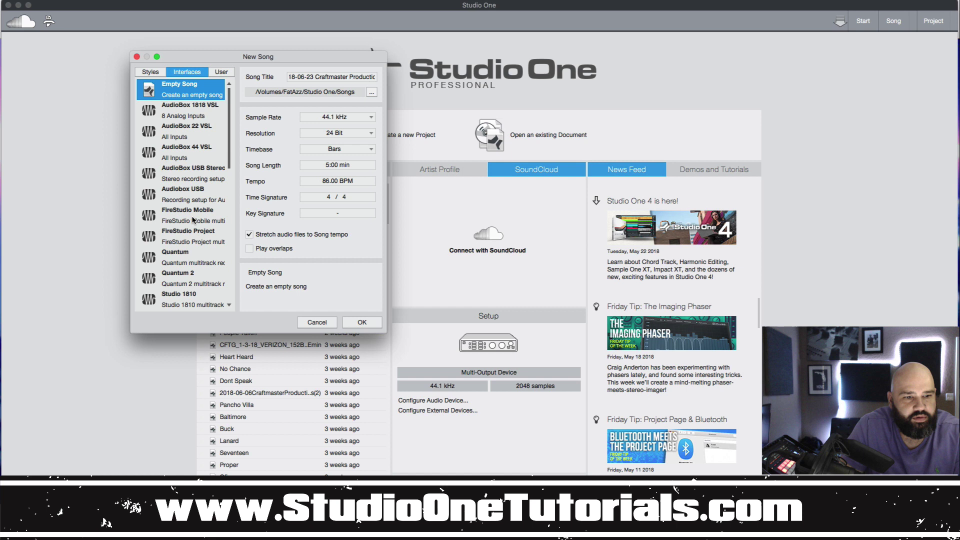
pyautogui.scroll(-5, 192, 230)
pyautogui.scroll(5, 192, 232)
pyautogui.scroll(-5, 192, 231)
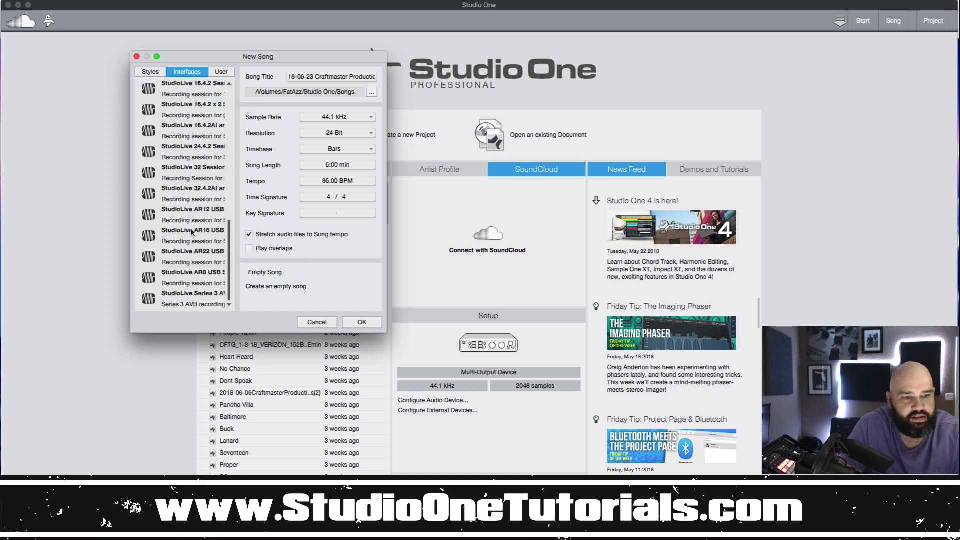
pyautogui.scroll(5, 192, 231)
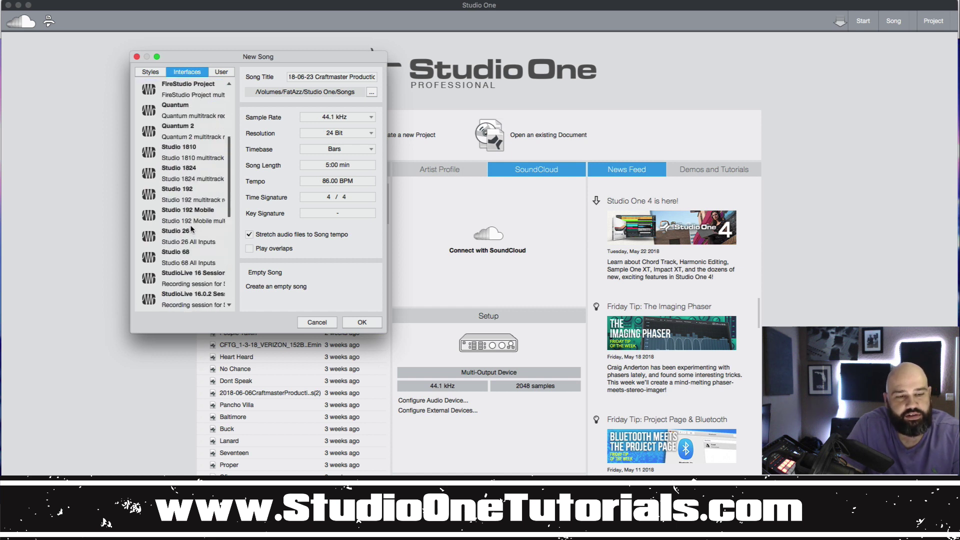
# Step: Browse the User templates in an enlarged New Song window, then cancel without creating a song
pyautogui.click(221, 72)
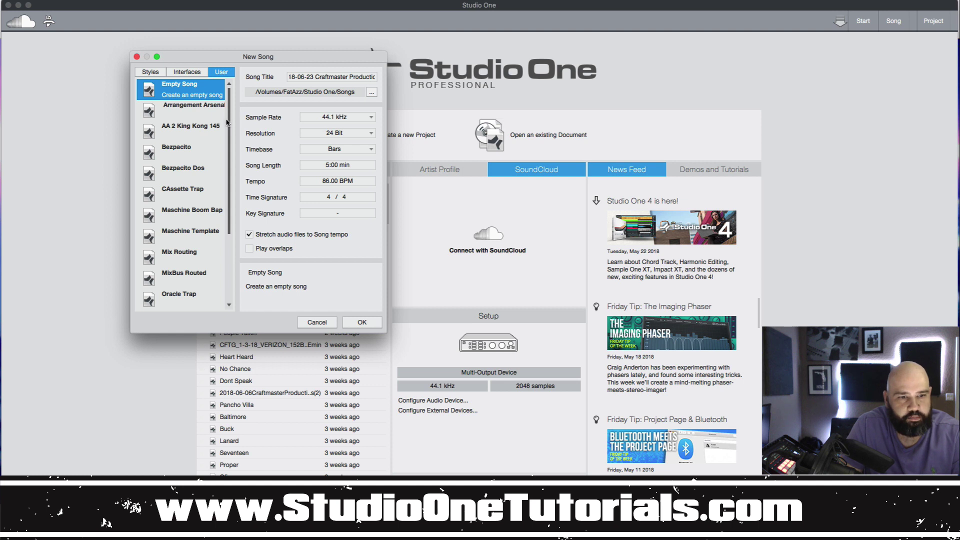
pyautogui.scroll(-5, 227, 121)
pyautogui.scroll(5, 227, 121)
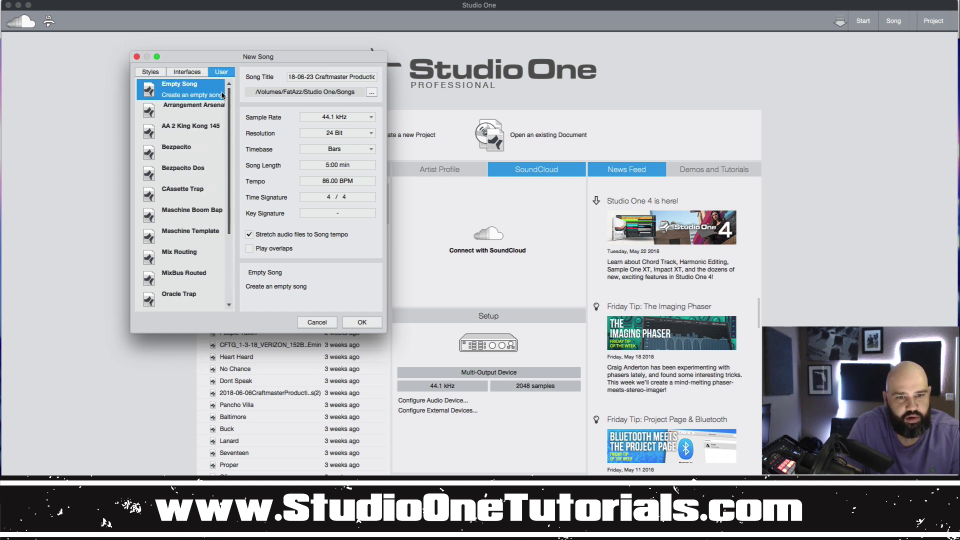
pyautogui.moveTo(383, 331); pyautogui.dragTo(529, 388)
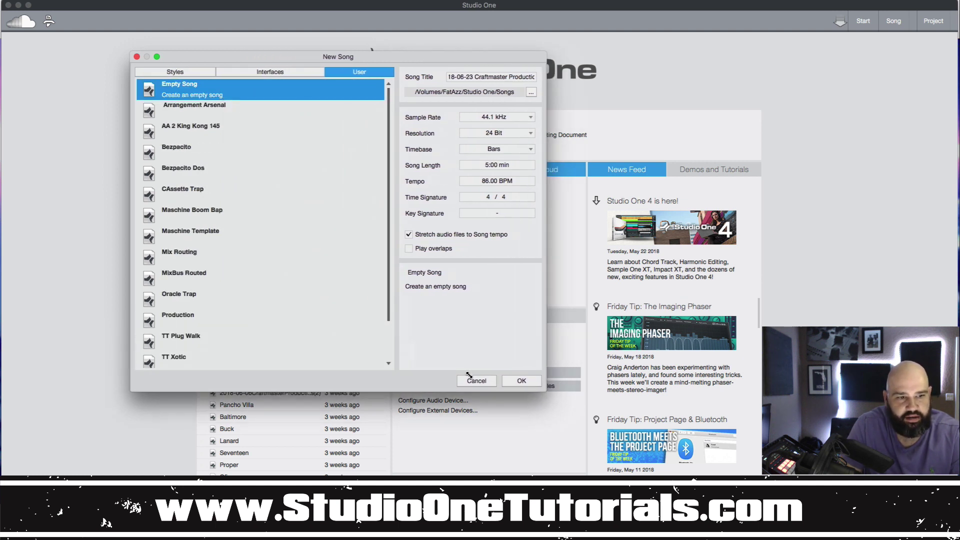
pyautogui.scroll(-3, 205, 264)
pyautogui.scroll(3, 207, 274)
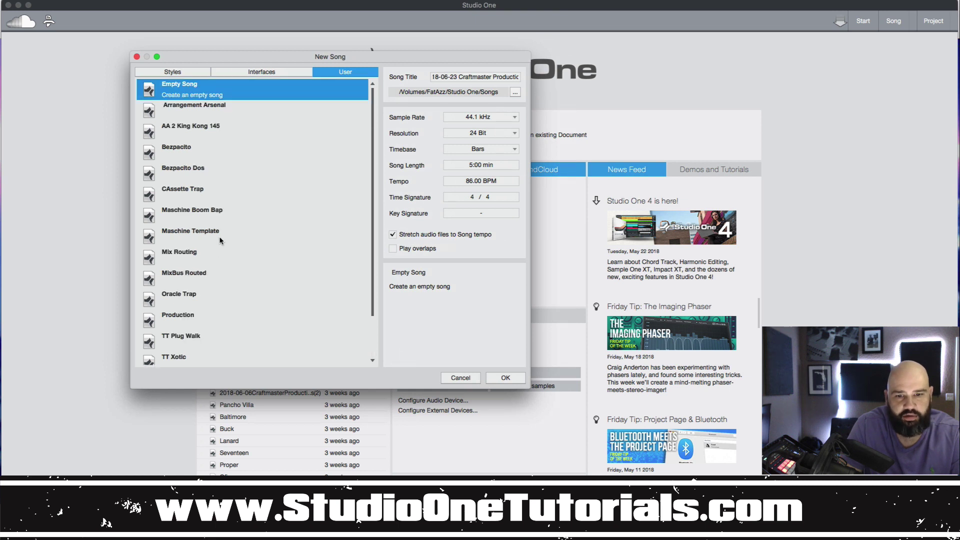
pyautogui.scroll(-1, 220, 240)
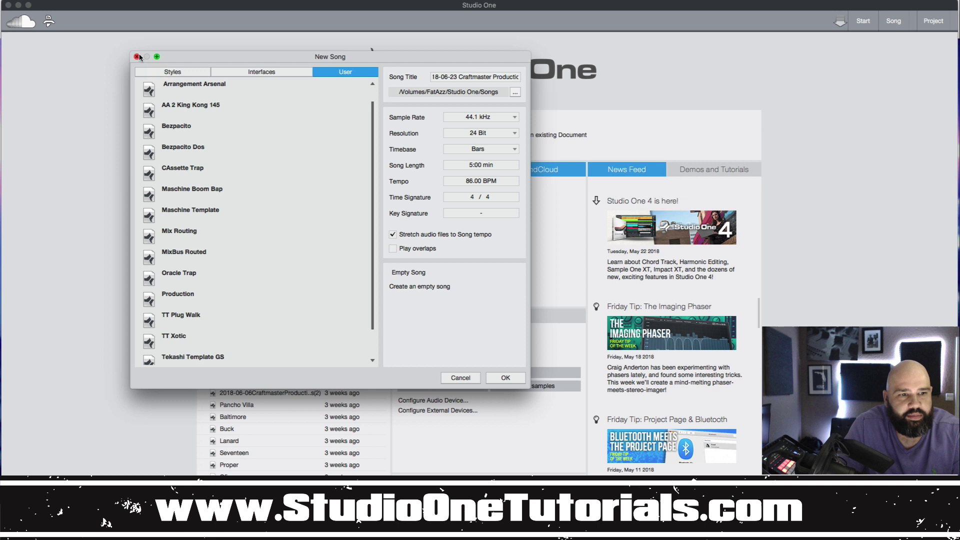
pyautogui.click(460, 378)
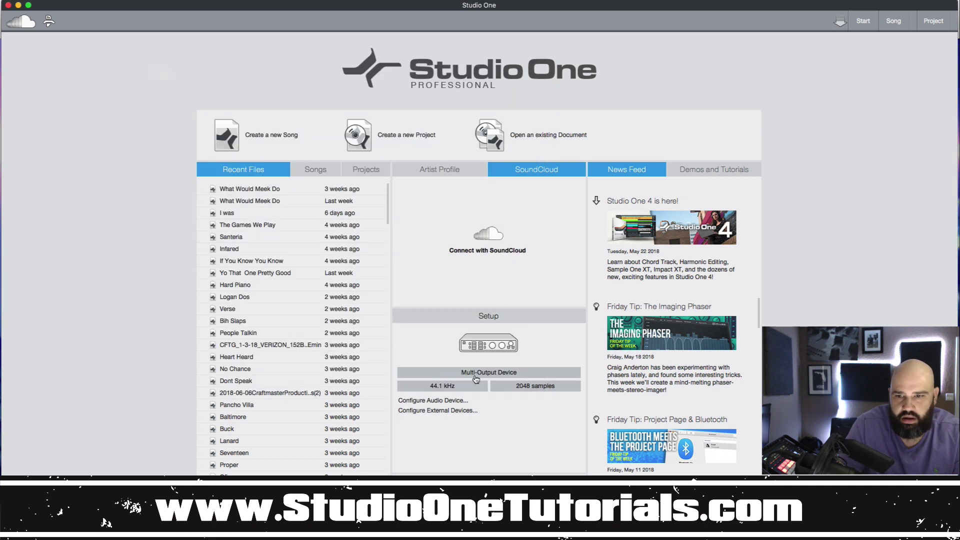
# Step: Connect Studio One to SoundCloud, authorizing it and always opening the links in Studio One 4
pyautogui.click(470, 256)
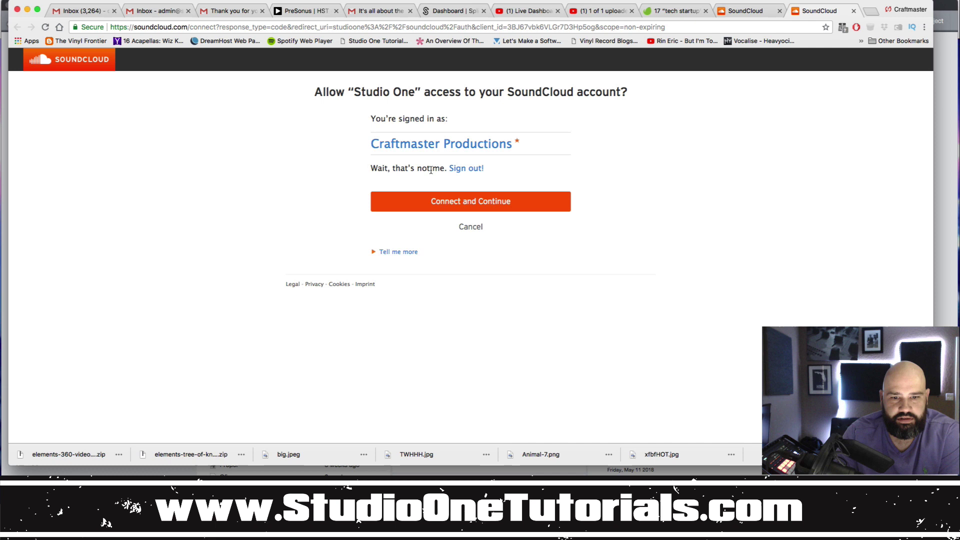
pyautogui.click(449, 202)
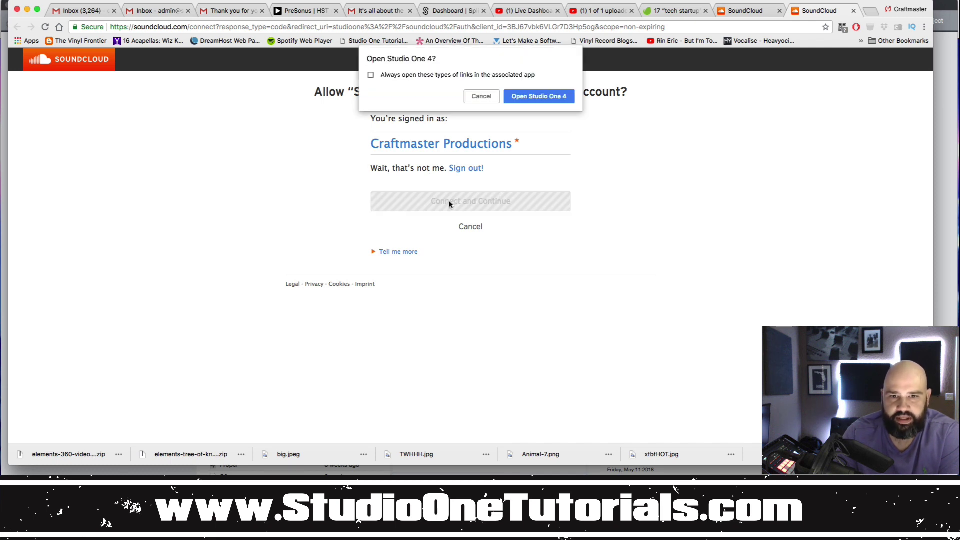
pyautogui.click(370, 75)
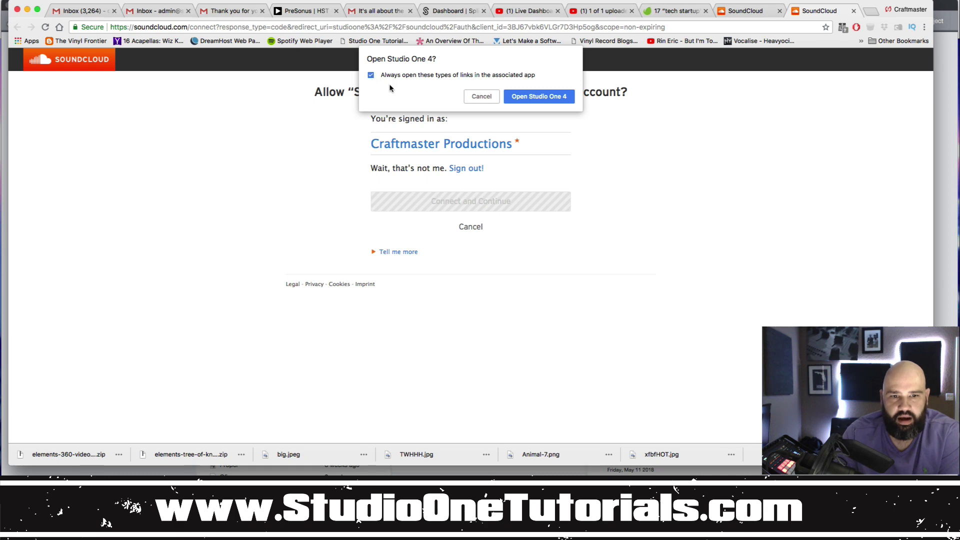
pyautogui.click(529, 99)
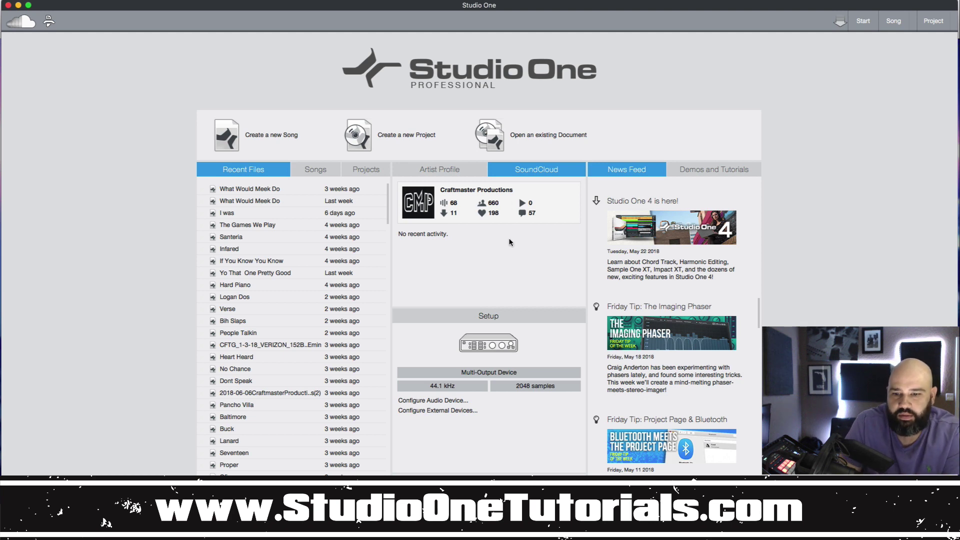
pyautogui.moveTo(758, 313); pyautogui.dragTo(755, 176)
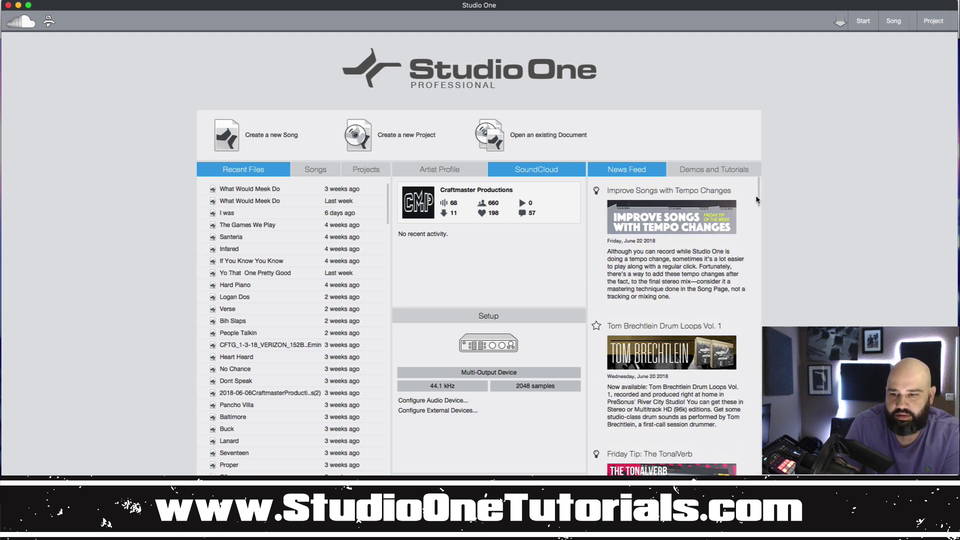
pyautogui.moveTo(756, 201); pyautogui.dragTo(758, 213)
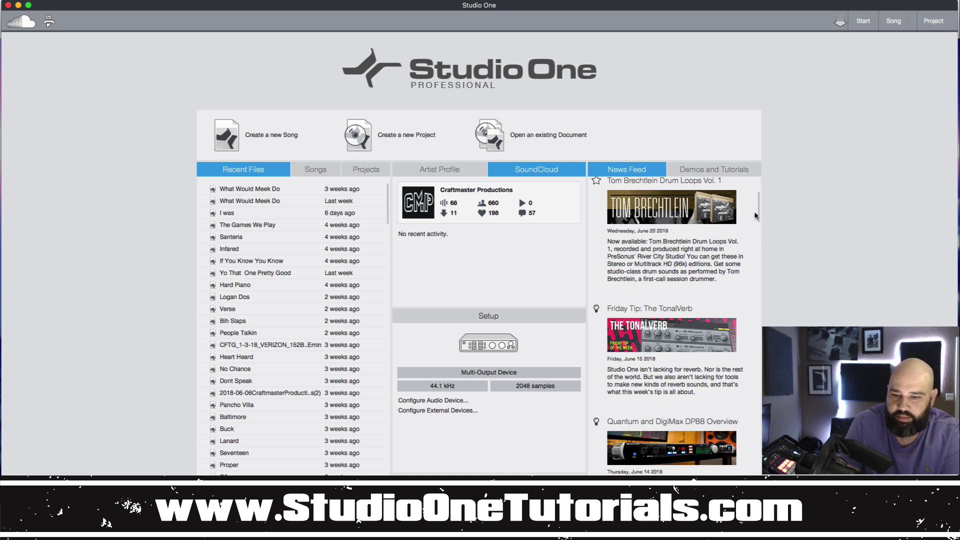
pyautogui.moveTo(757, 214); pyautogui.dragTo(744, 169)
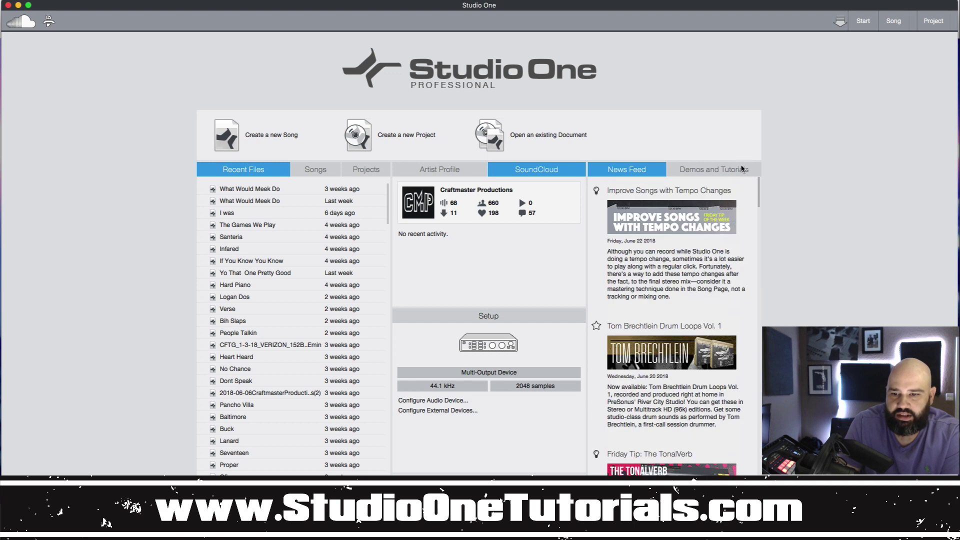
pyautogui.click(740, 171)
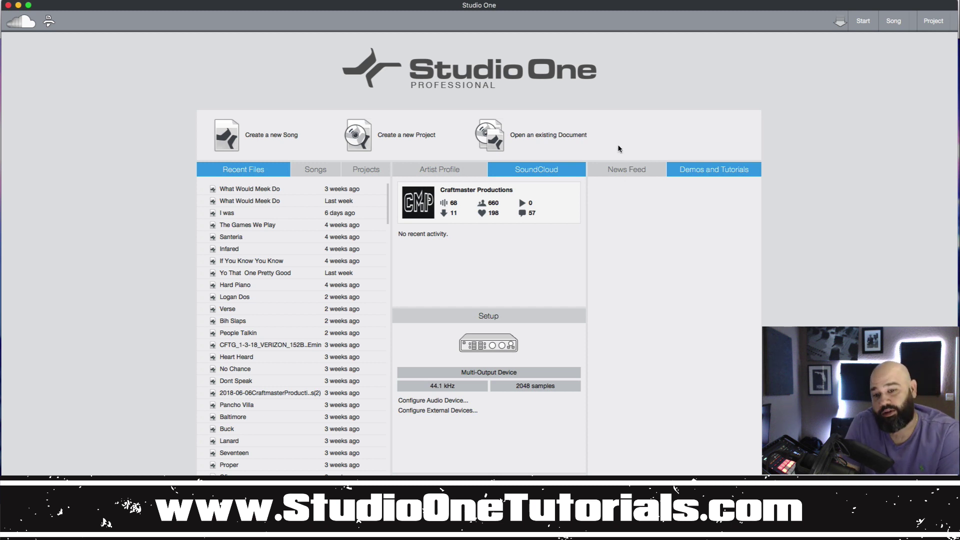
pyautogui.click(642, 173)
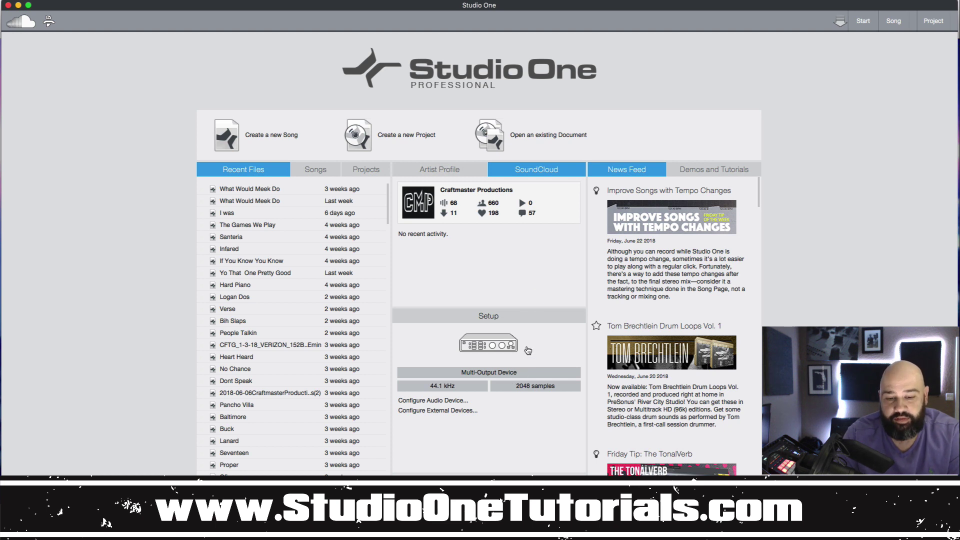
# Step: In Audio Setup, review the playback device list twice and keep Multi-Output Device selected
pyautogui.click(518, 373)
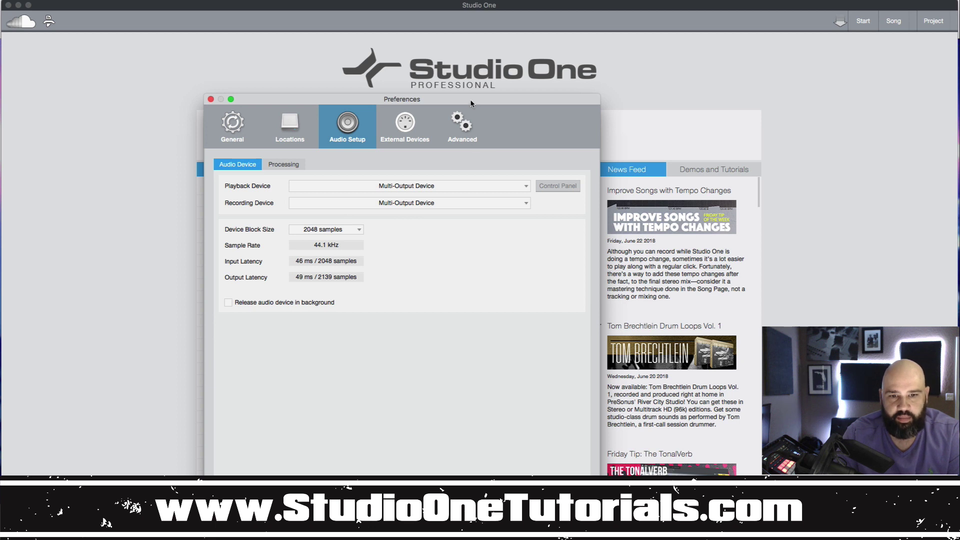
pyautogui.moveTo(470, 104); pyautogui.dragTo(322, 51)
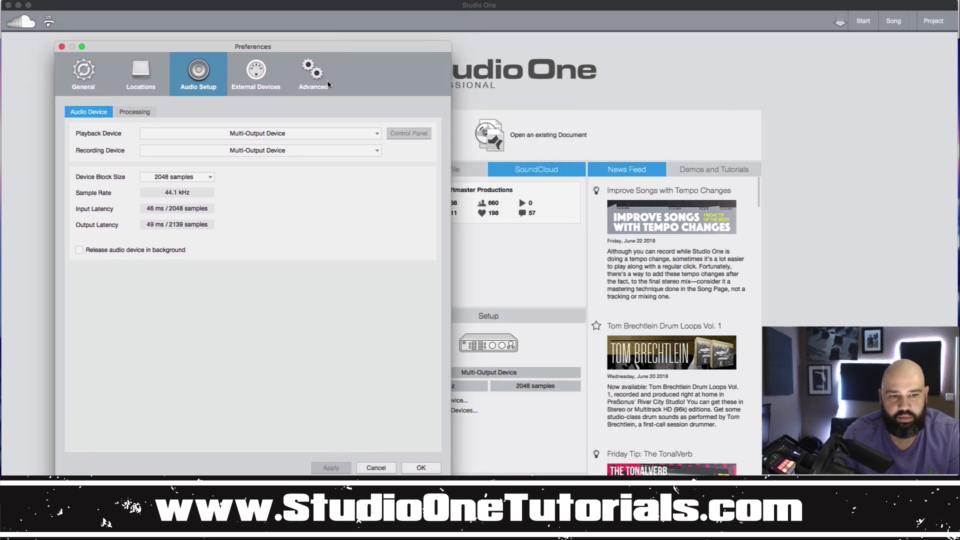
pyautogui.click(354, 137)
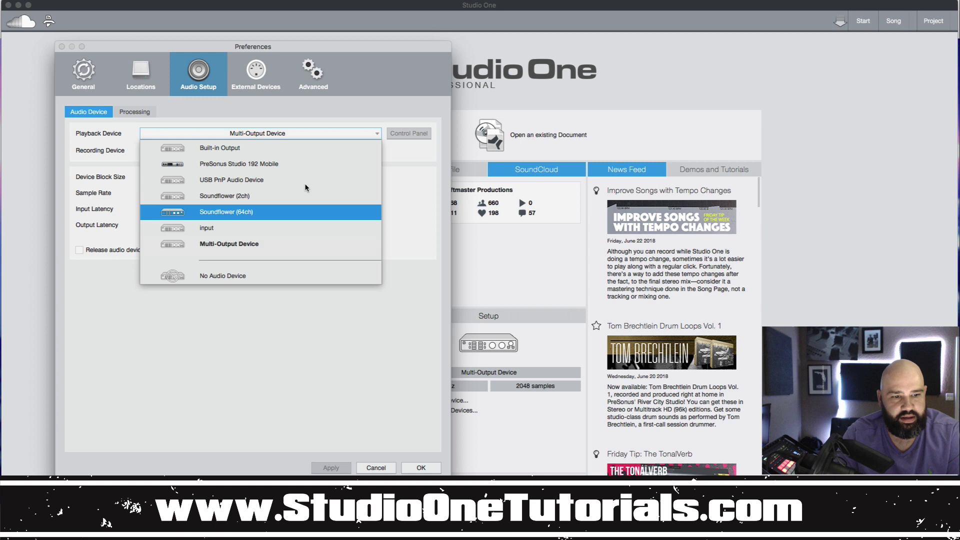
pyautogui.click(367, 132)
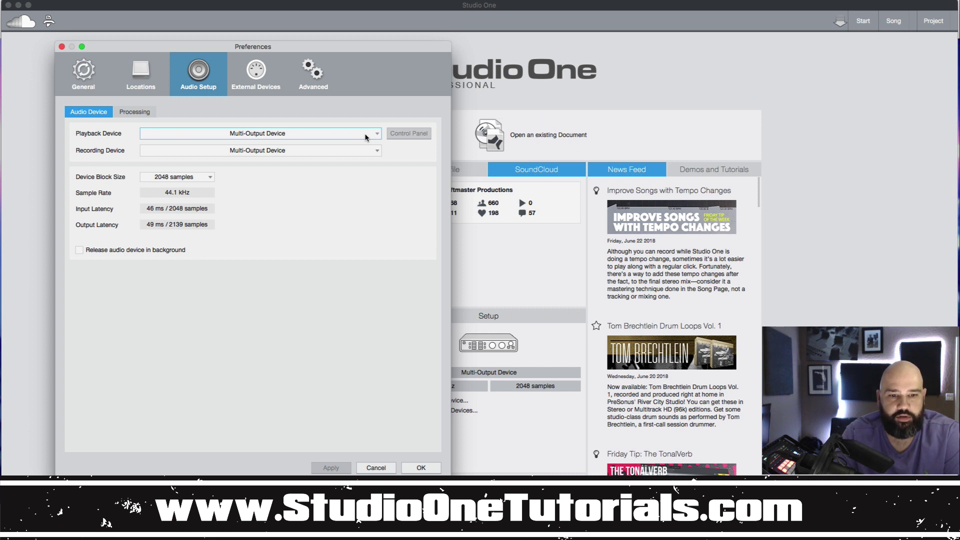
pyautogui.click(366, 138)
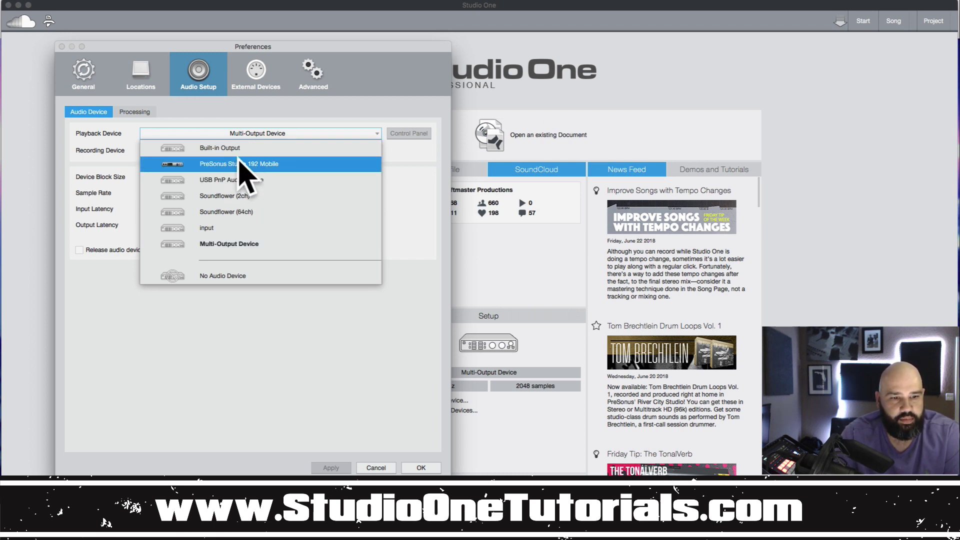
pyautogui.click(306, 370)
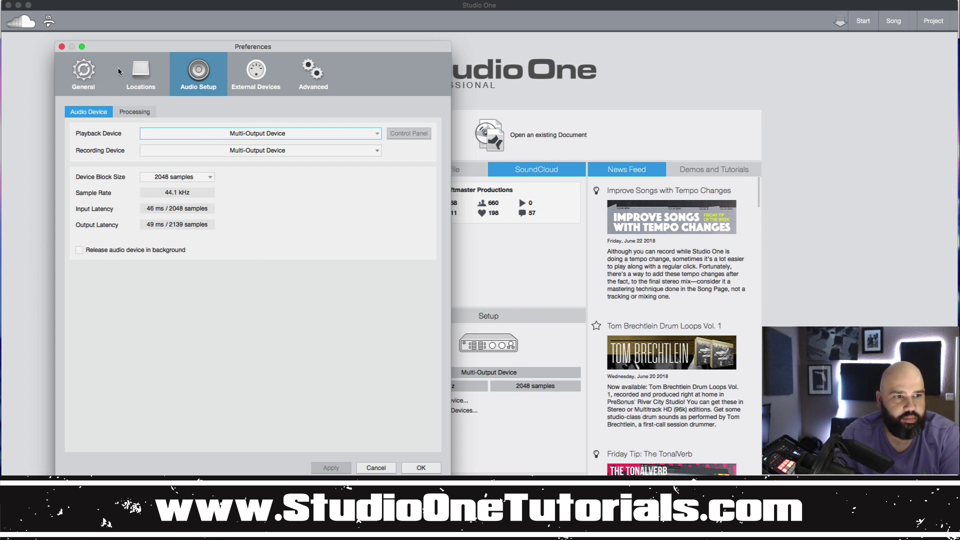
# Step: Review the General, Locations, Audio Setup and External Devices preference pages, closing Preferences twice
pyautogui.click(87, 76)
pyautogui.click(155, 82)
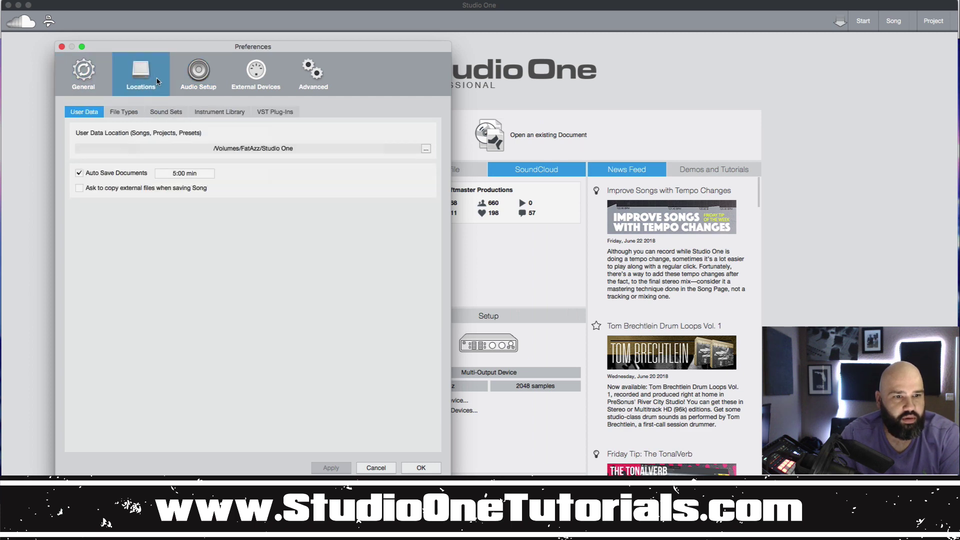
pyautogui.click(192, 86)
pyautogui.click(257, 89)
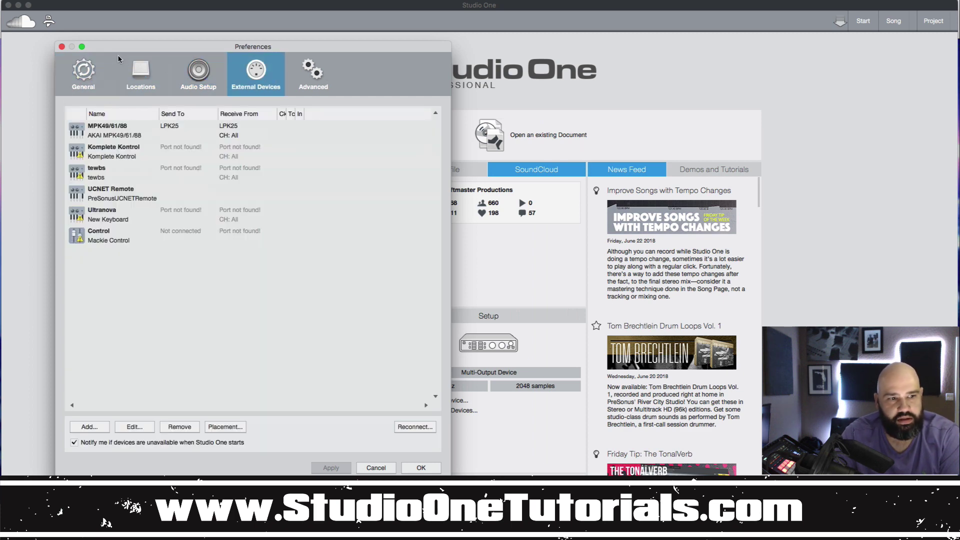
pyautogui.click(62, 47)
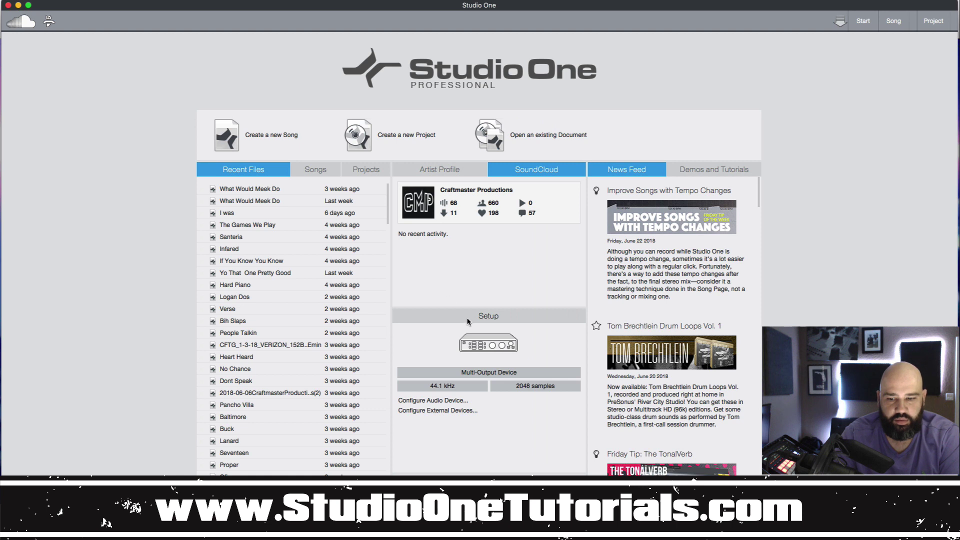
pyautogui.click(512, 370)
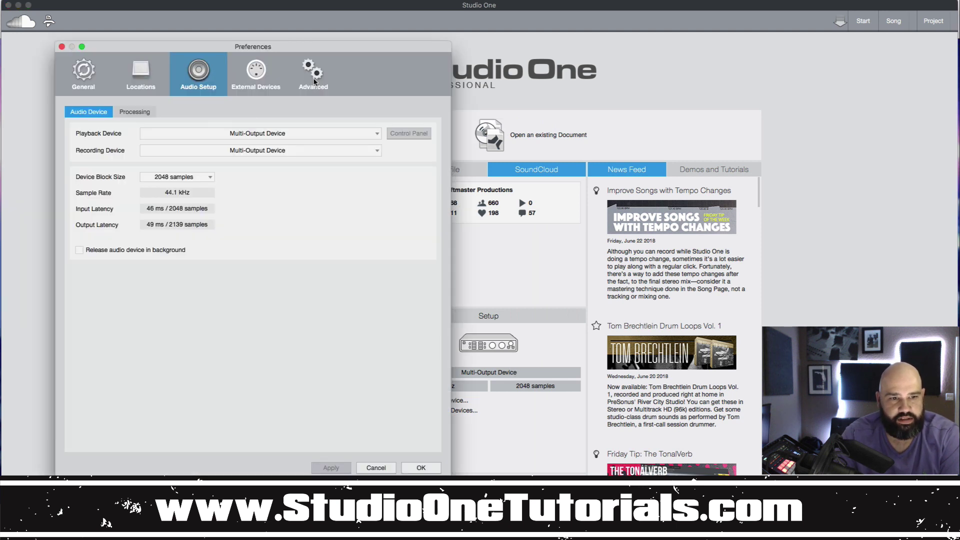
pyautogui.click(256, 76)
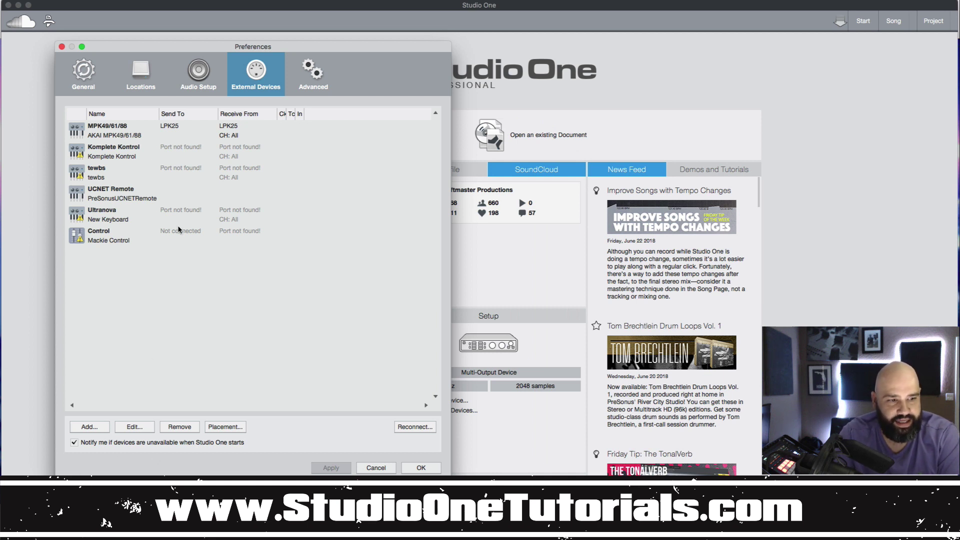
pyautogui.click(61, 47)
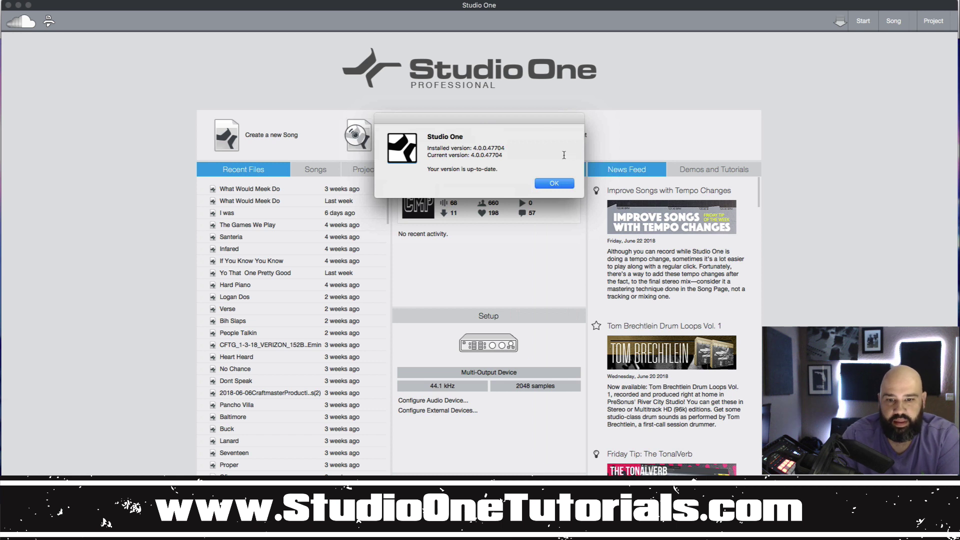
# Step: Move the 'version 4.0.0.47704 is up-to-date' notice aside and dismiss it with OK
pyautogui.moveTo(533, 122); pyautogui.dragTo(474, 107)
pyautogui.click(496, 168)
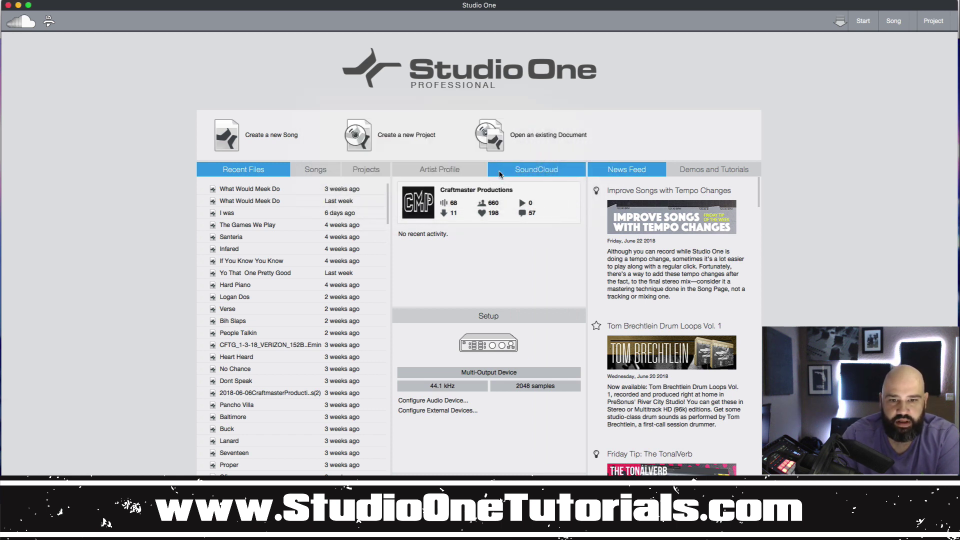
# Step: Open the audio device configuration from the Start page, then close Preferences again
pyautogui.click(450, 400)
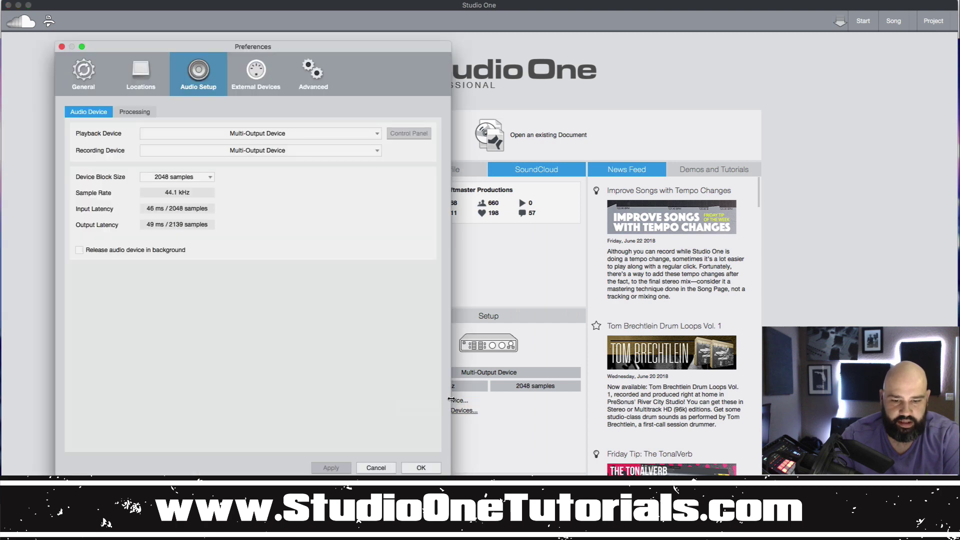
pyautogui.click(60, 47)
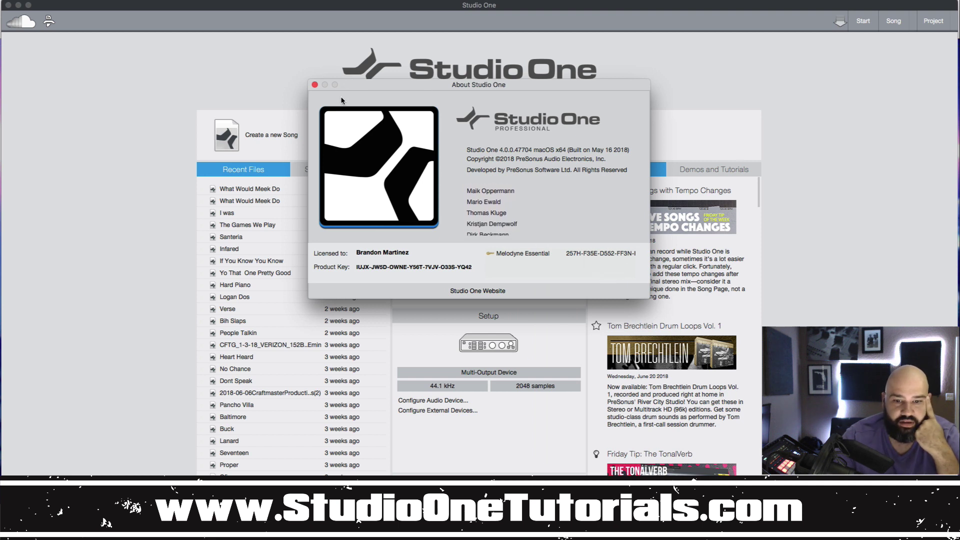
# Step: Close the About Studio One window showing version 4.0.0.47704
pyautogui.click(315, 85)
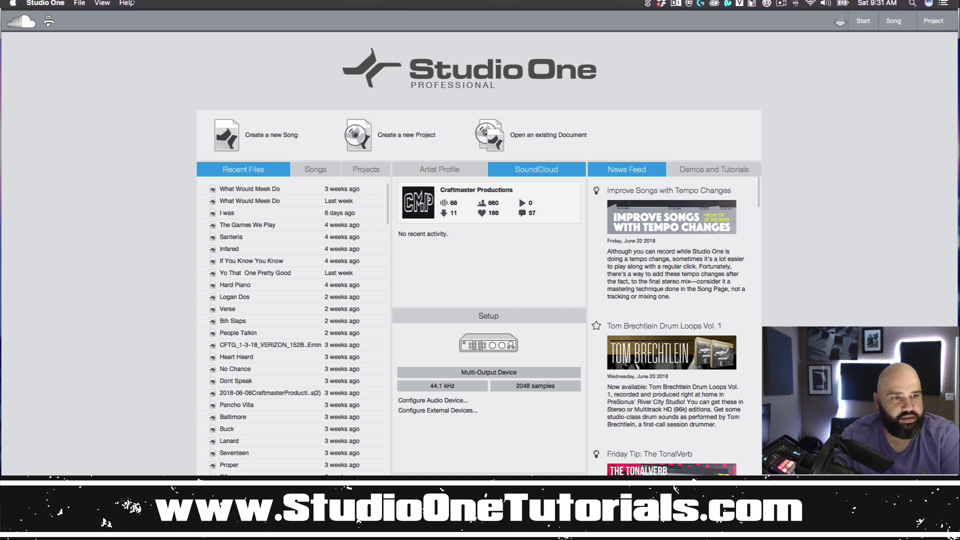
# Step: Create a new song from the User template 'AA 2 King Kong 145'
pyautogui.moveTo(120, 3)
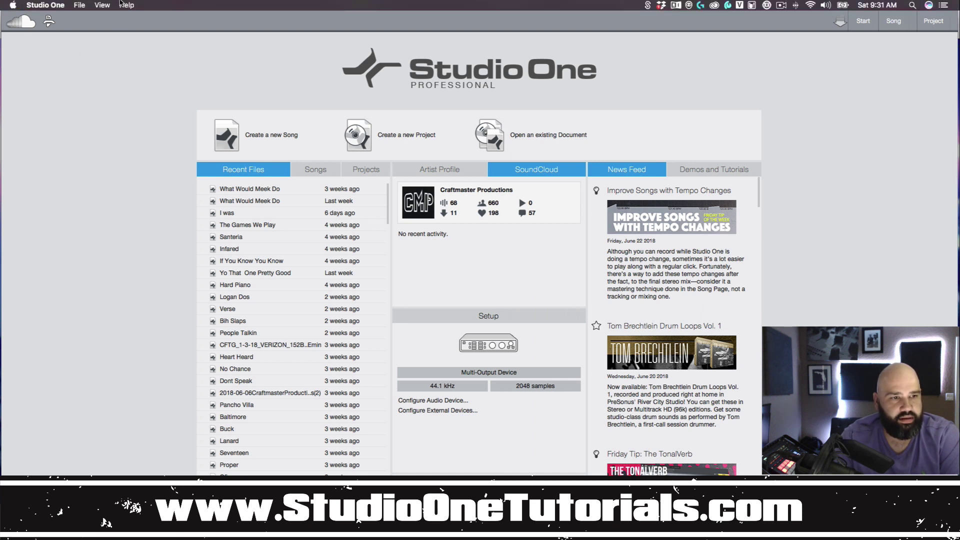
pyautogui.click(265, 136)
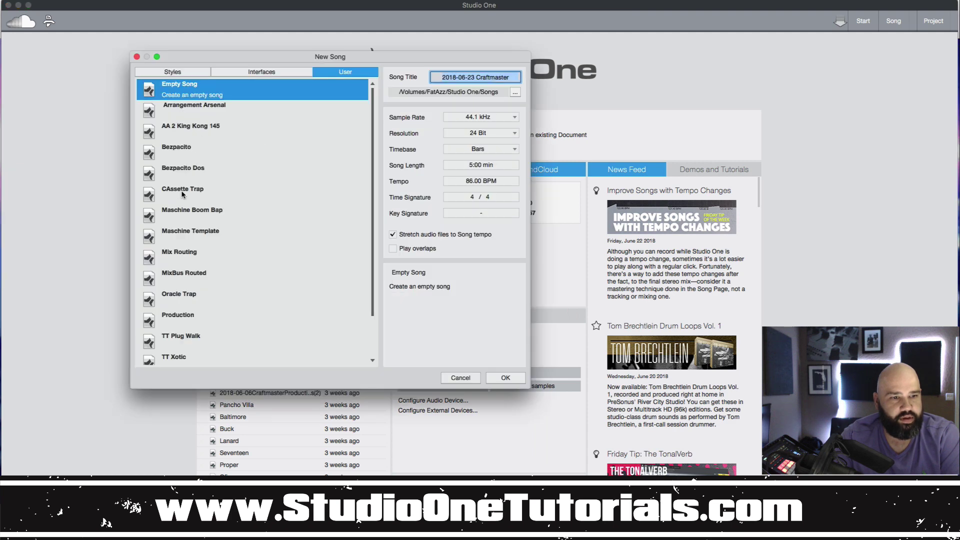
pyautogui.click(189, 131)
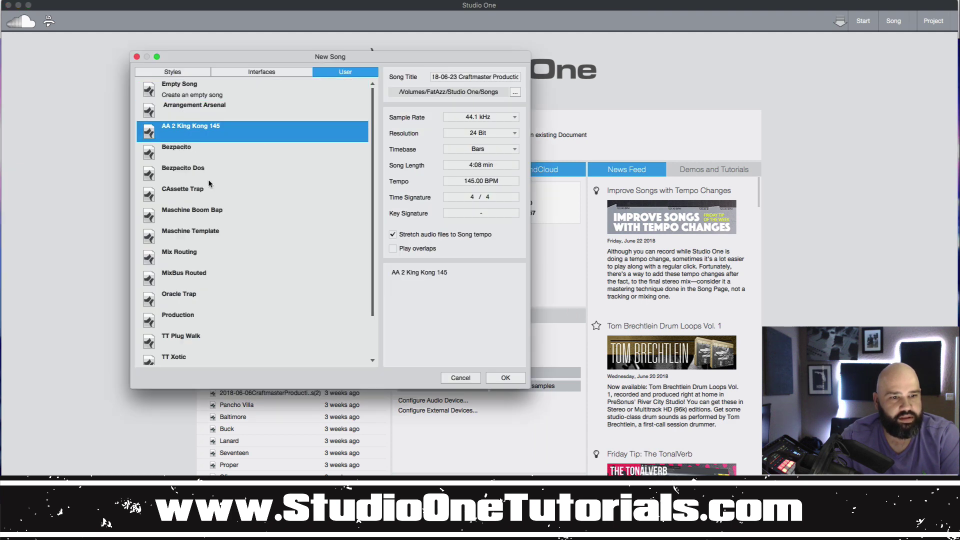
pyautogui.click(505, 377)
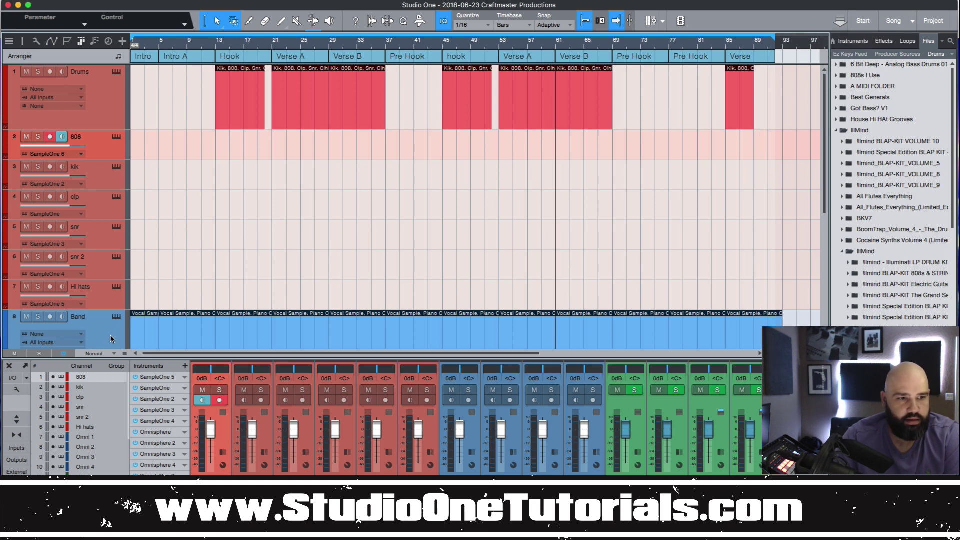
# Step: Move the Band track below Drums, open the Dont Speak song, and switch between the two songs
pyautogui.moveTo(110, 339); pyautogui.dragTo(137, 133)
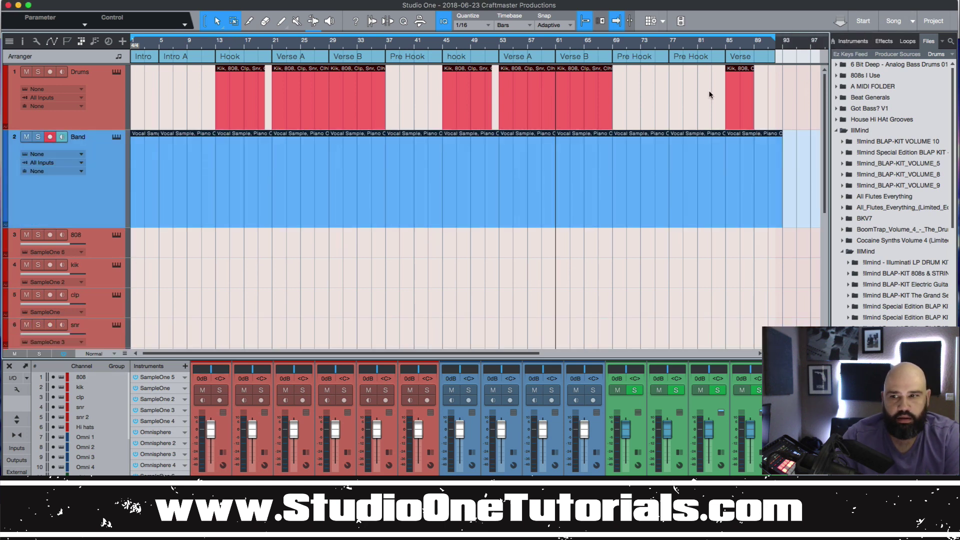
pyautogui.click(862, 22)
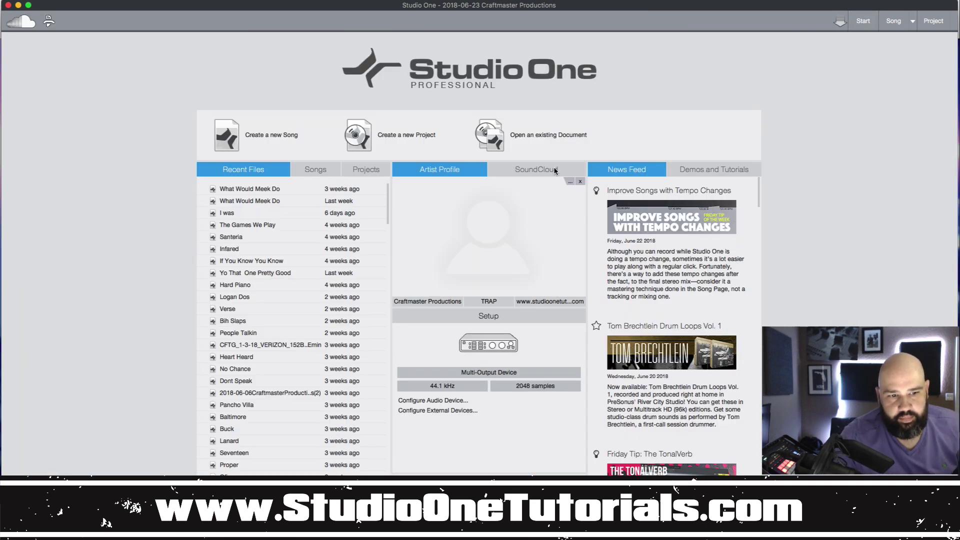
pyautogui.click(245, 382)
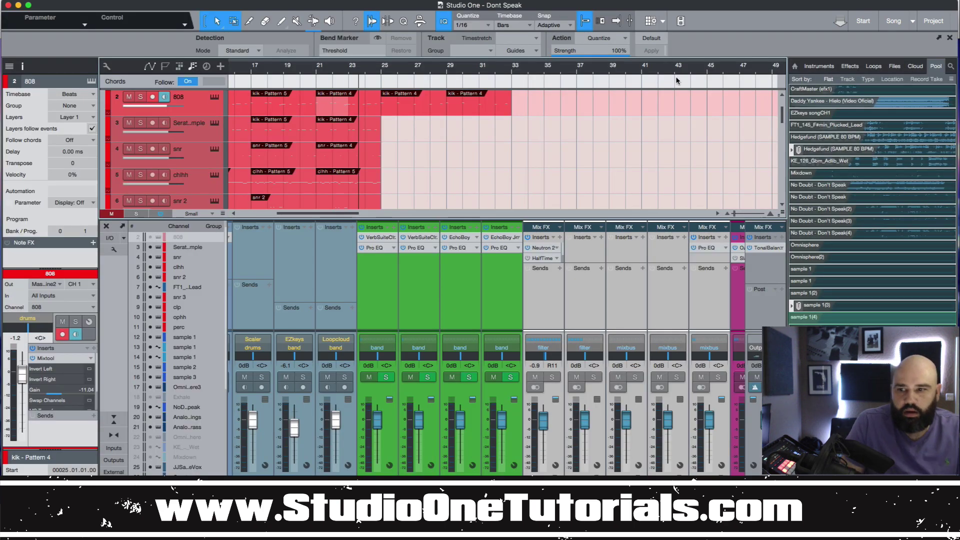
pyautogui.click(913, 22)
pyautogui.click(903, 44)
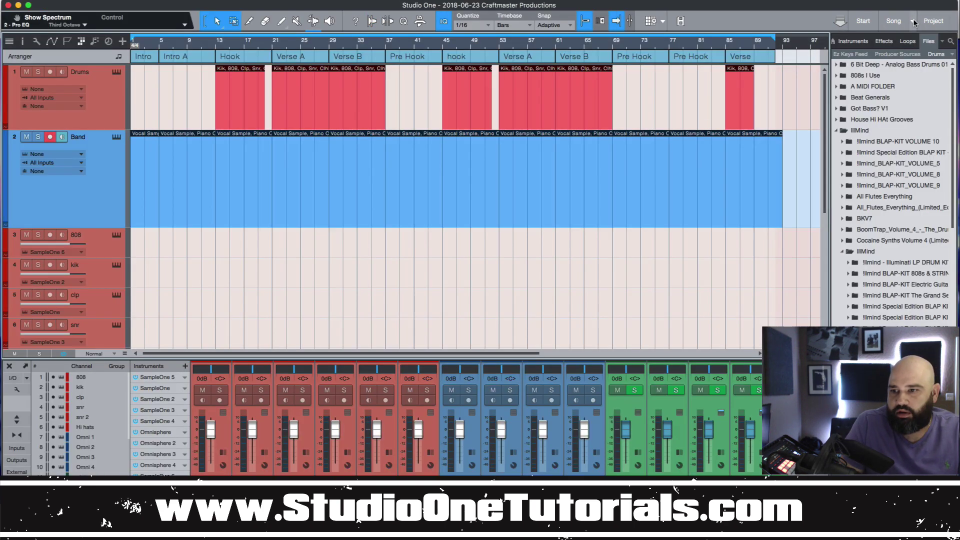
pyautogui.click(913, 22)
pyautogui.click(909, 36)
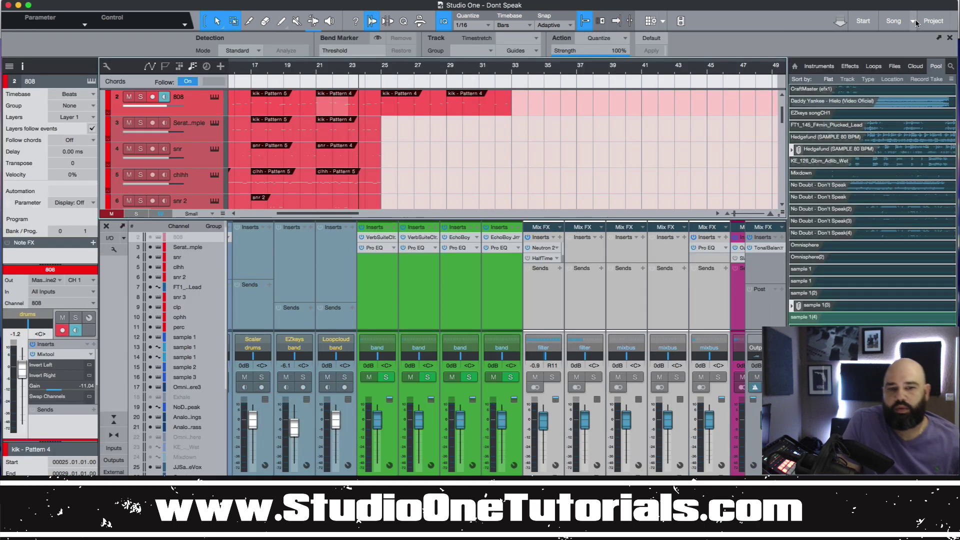
# Step: Zoom out to the whole Dont Speak song, enlarge the arrangement area, and shrink track heights
pyautogui.scroll(-10, 418, 150)
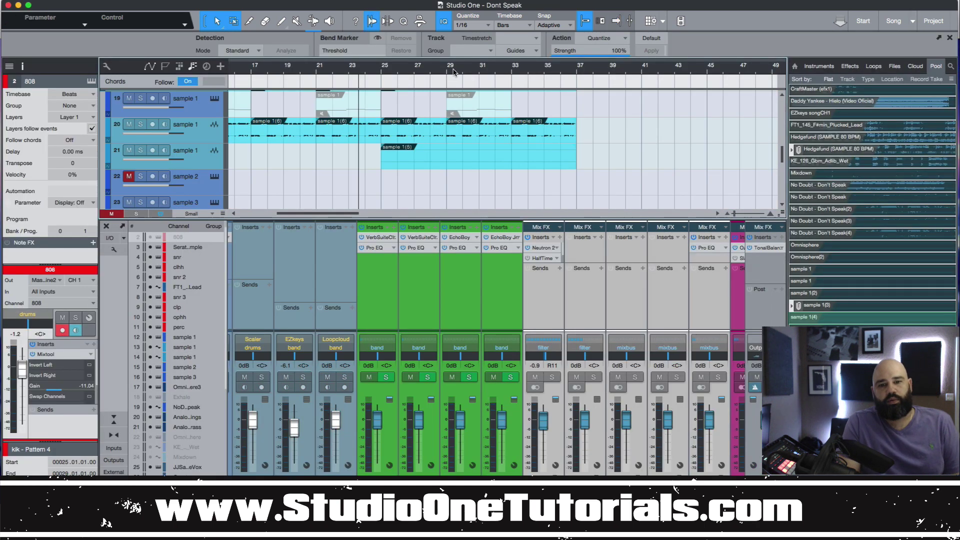
pyautogui.press('z')
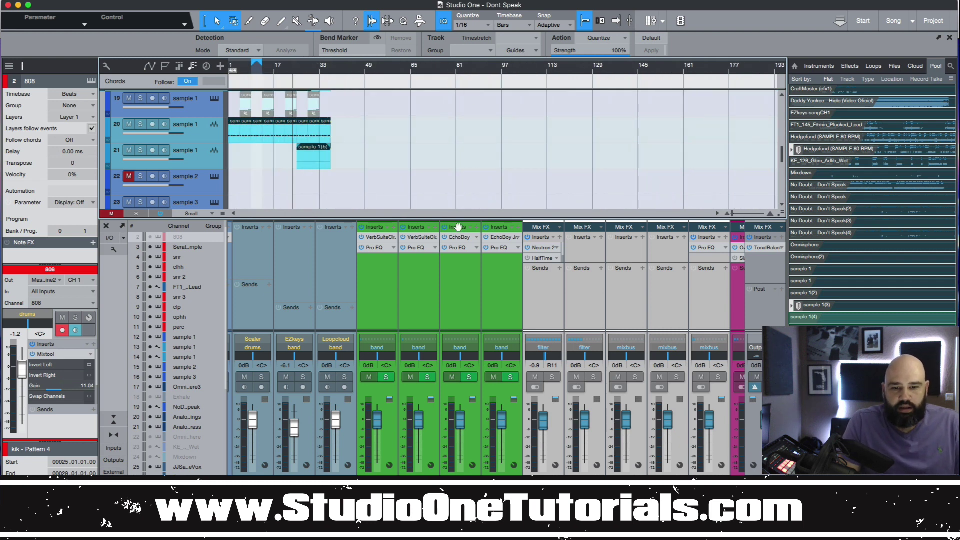
pyautogui.moveTo(455, 231); pyautogui.dragTo(456, 307)
pyautogui.hotkey('shift', 'w')
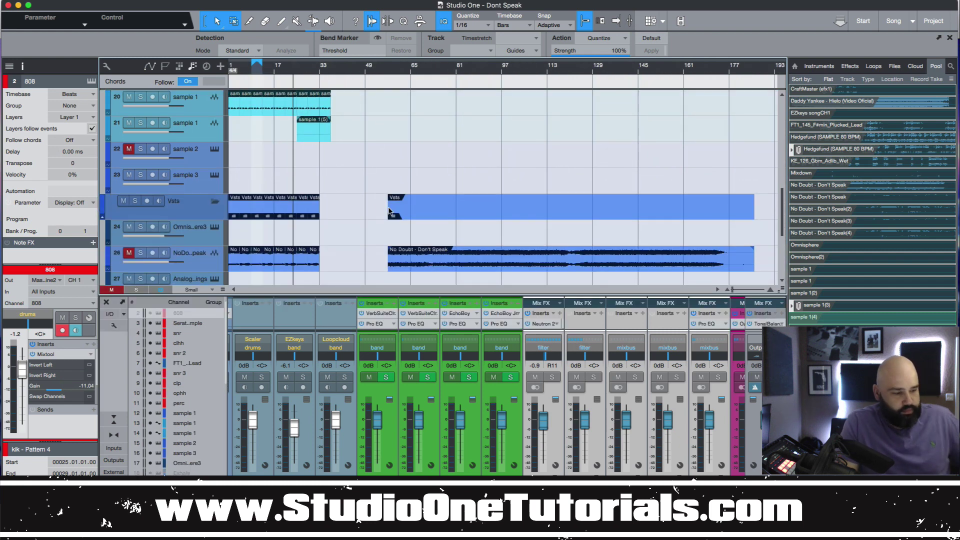
pyautogui.hotkey('shift', 'w')
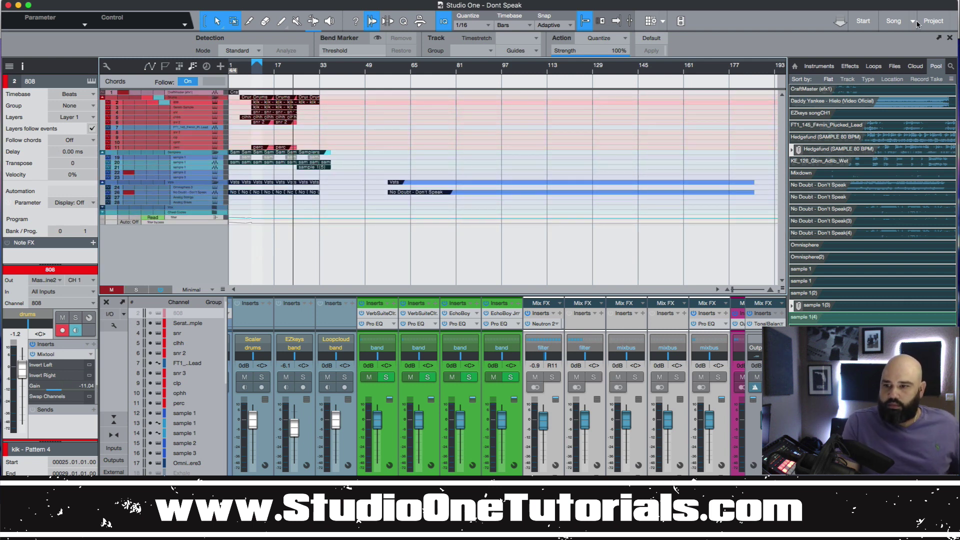
pyautogui.click(913, 22)
# Step: Copy the Band events in the 2018-06-23 Craftmaster Productions song, then return to Dont Speak
pyautogui.click(887, 48)
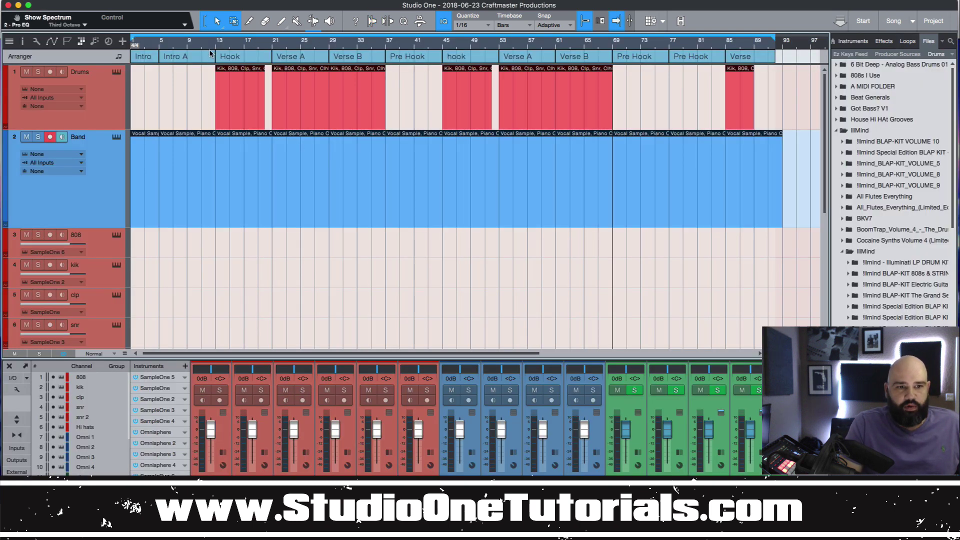
pyautogui.scroll(5, 214, 100)
pyautogui.scroll(-3, 240, 96)
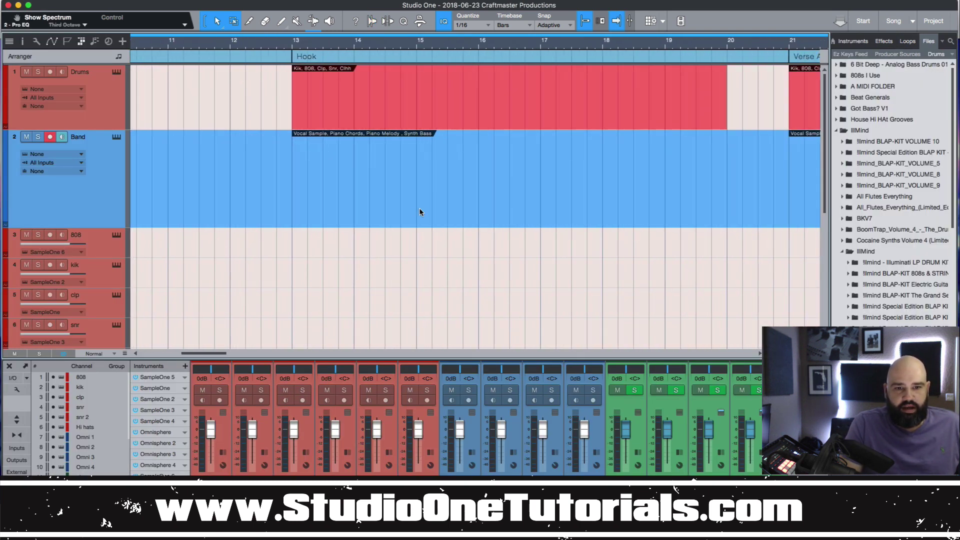
pyautogui.hotkey('shift', 'f')
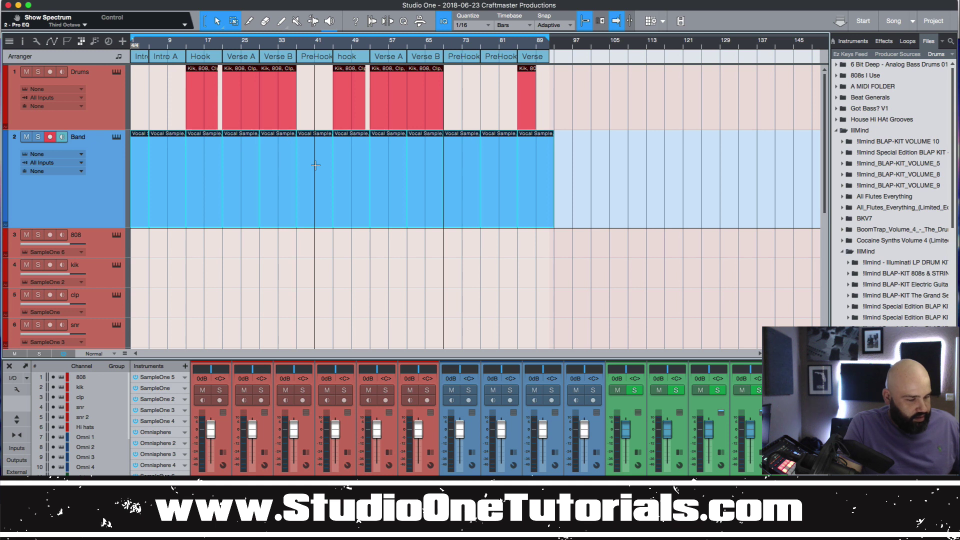
pyautogui.rightClick(351, 214)
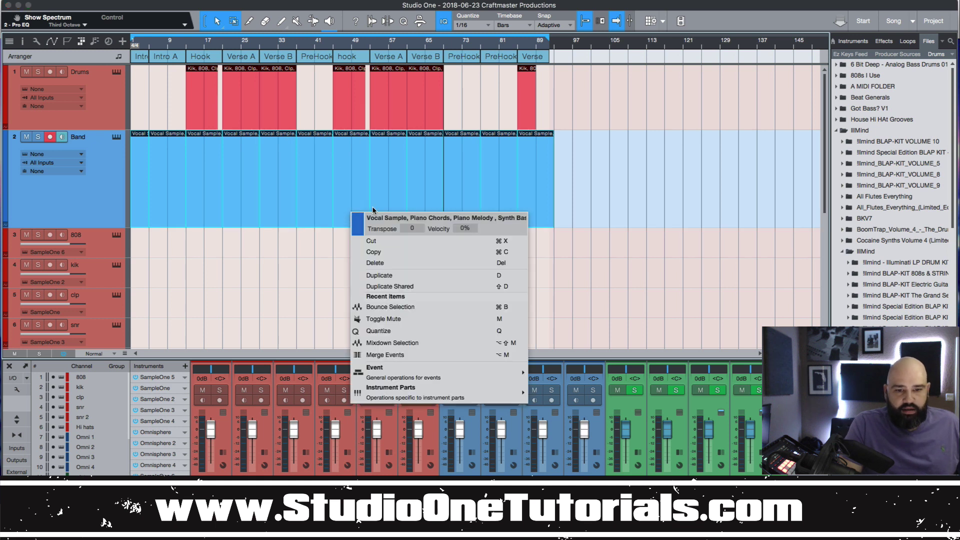
pyautogui.click(409, 253)
pyautogui.click(912, 21)
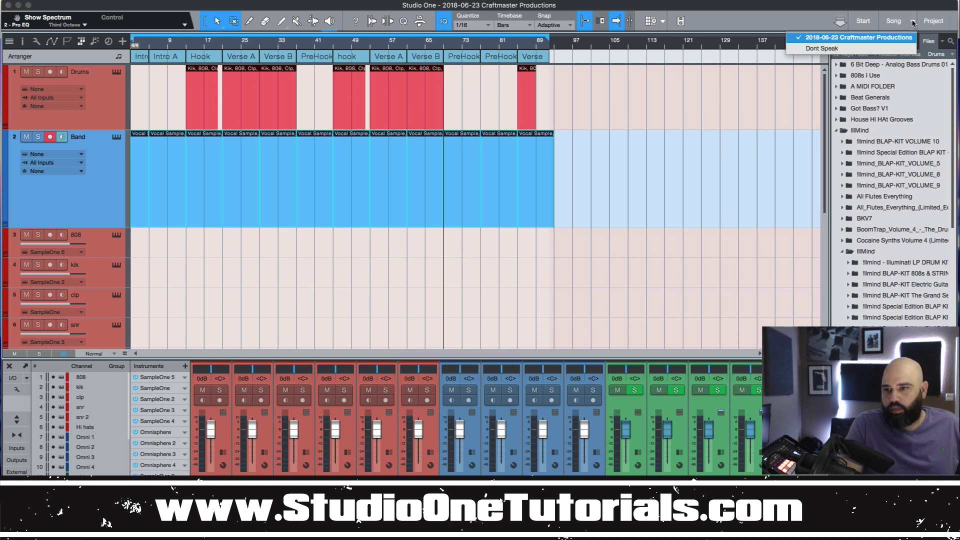
pyautogui.click(884, 44)
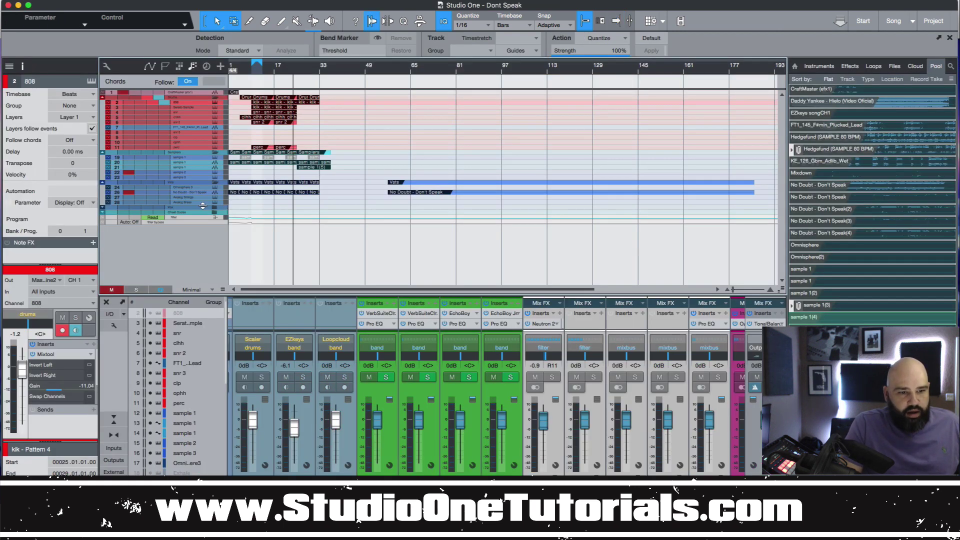
# Step: Paste the copied events onto an enlarged AnalogBrass track and move them to the song start
pyautogui.moveTo(203, 205); pyautogui.dragTo(220, 252)
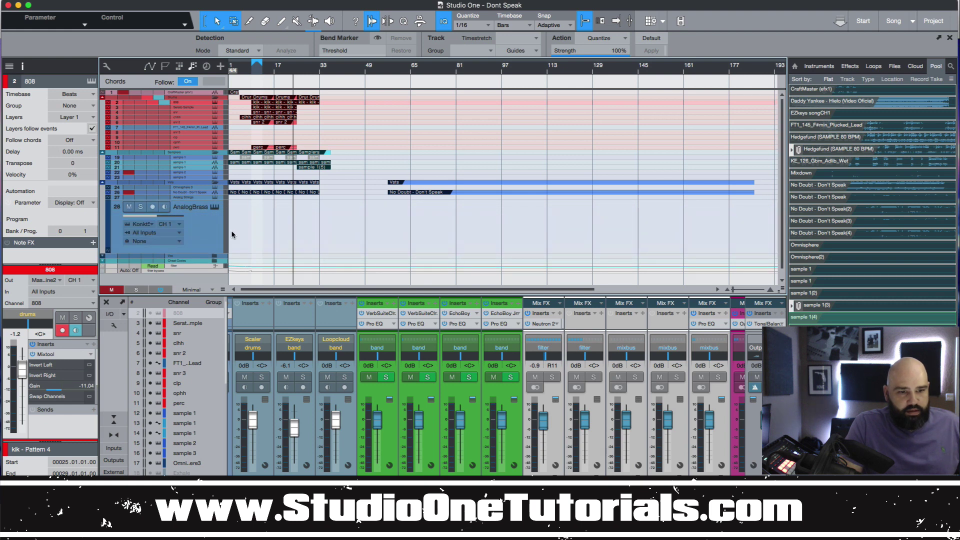
pyautogui.click(214, 241)
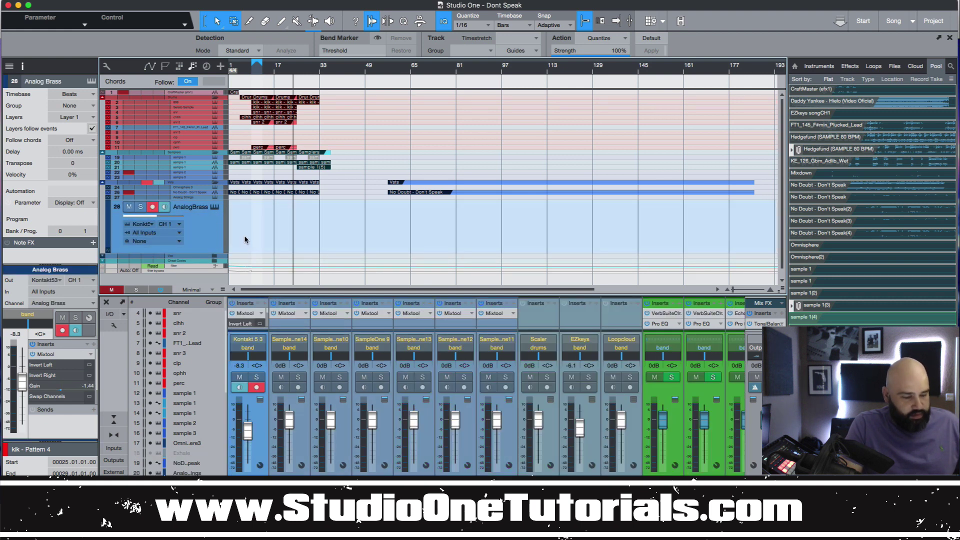
pyautogui.press('super+v')
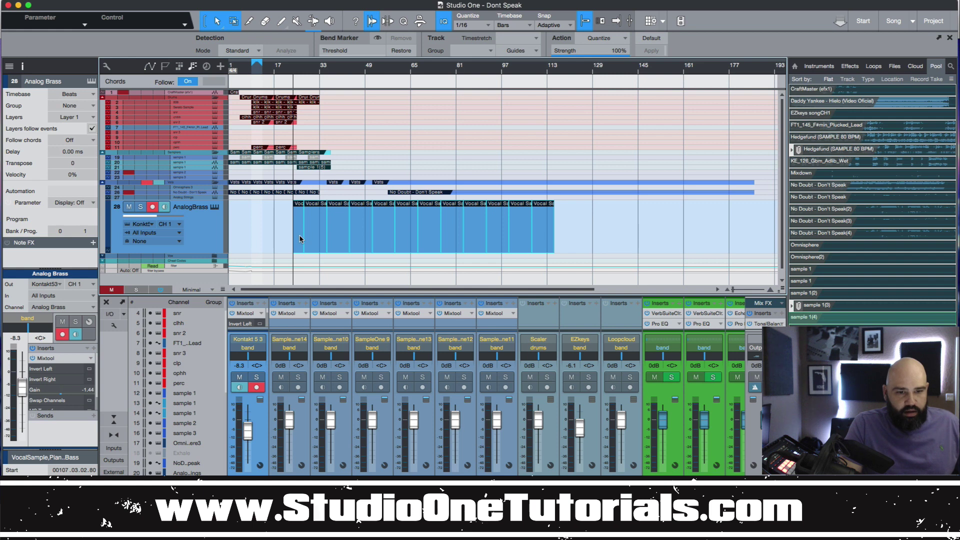
pyautogui.moveTo(301, 245); pyautogui.dragTo(238, 252)
# Step: Inspect the pasted events by zooming around bars 9–13 and bars 35–56
pyautogui.press('e')
pyautogui.press('e')
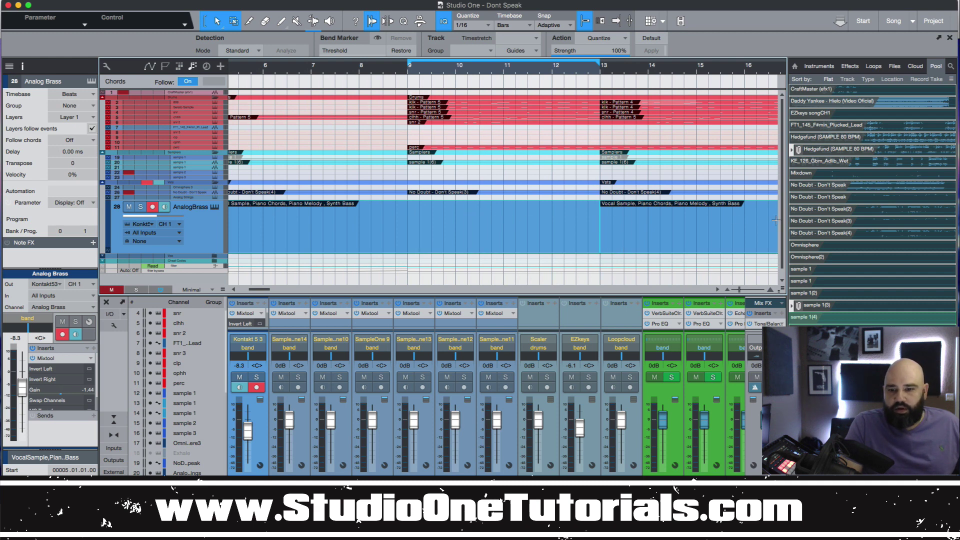
pyautogui.click(650, 215)
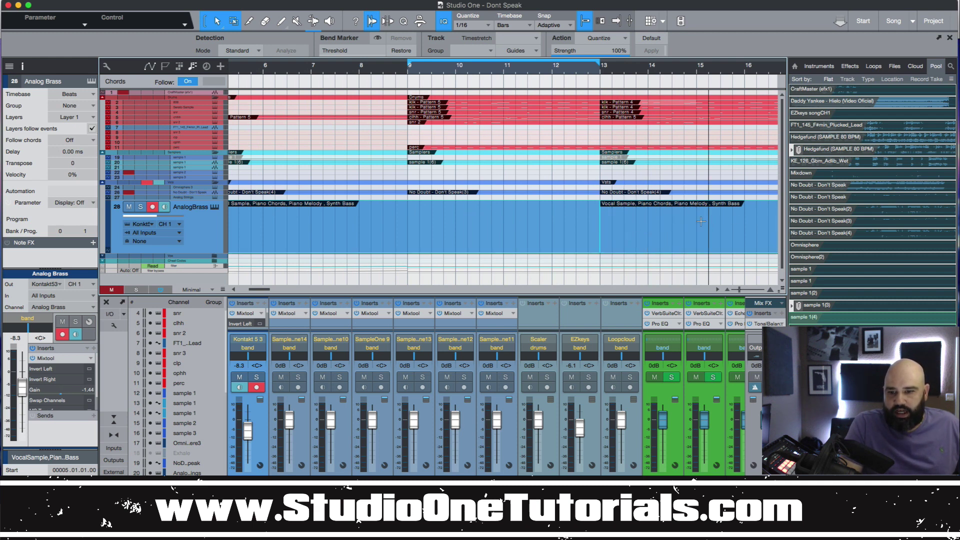
pyautogui.press('w')
pyautogui.press('w')
pyautogui.press('w')
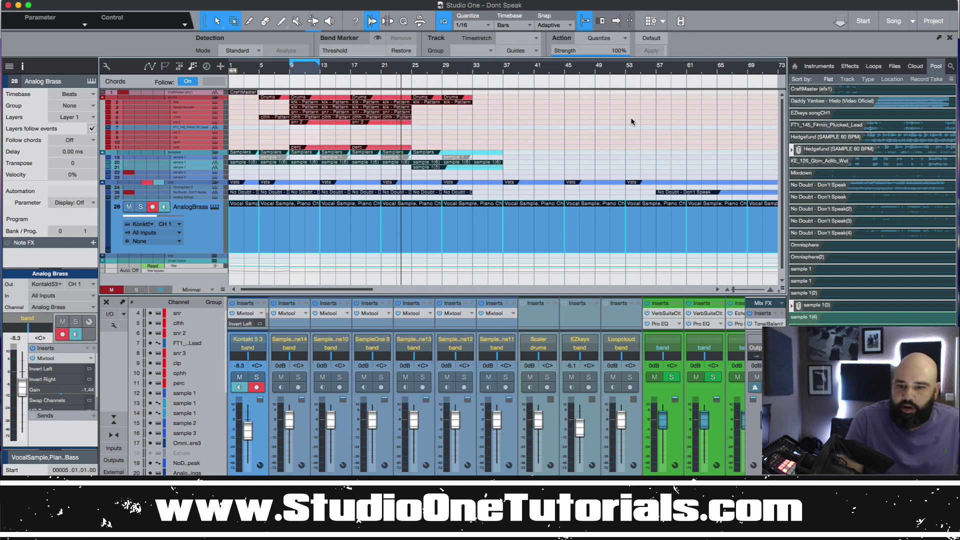
pyautogui.moveTo(596, 72)
pyautogui.mouseDown()
pyautogui.moveTo(605, 103)
pyautogui.moveTo(597, 63)
pyautogui.mouseUp()
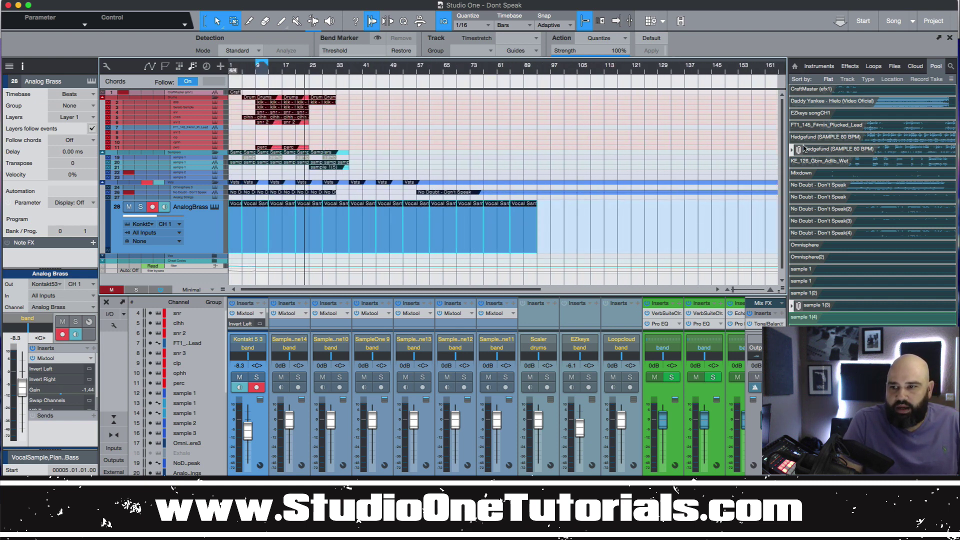
# Step: Create the empty 44.1 kHz 'New Project' and toggle its loudness meter between LUFS and LU
pyautogui.click(934, 26)
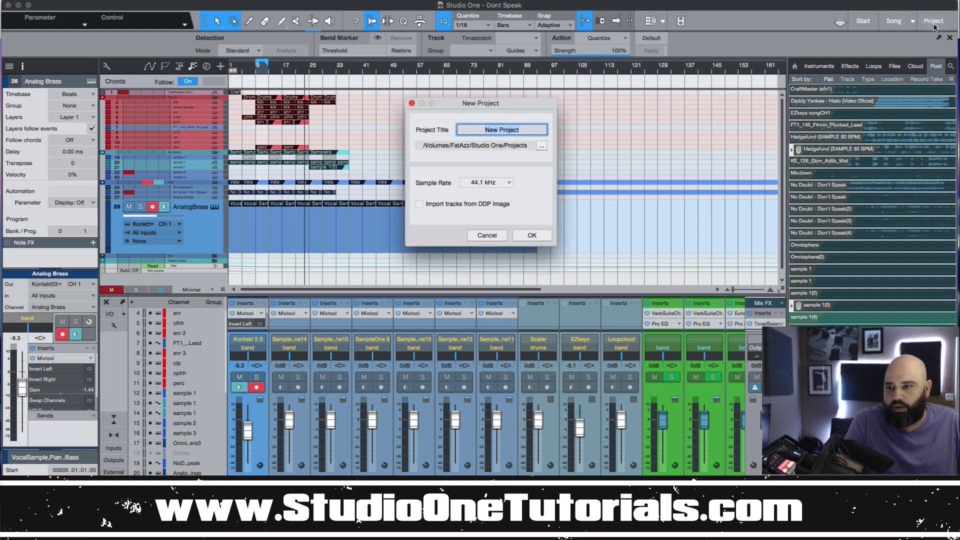
pyautogui.click(529, 236)
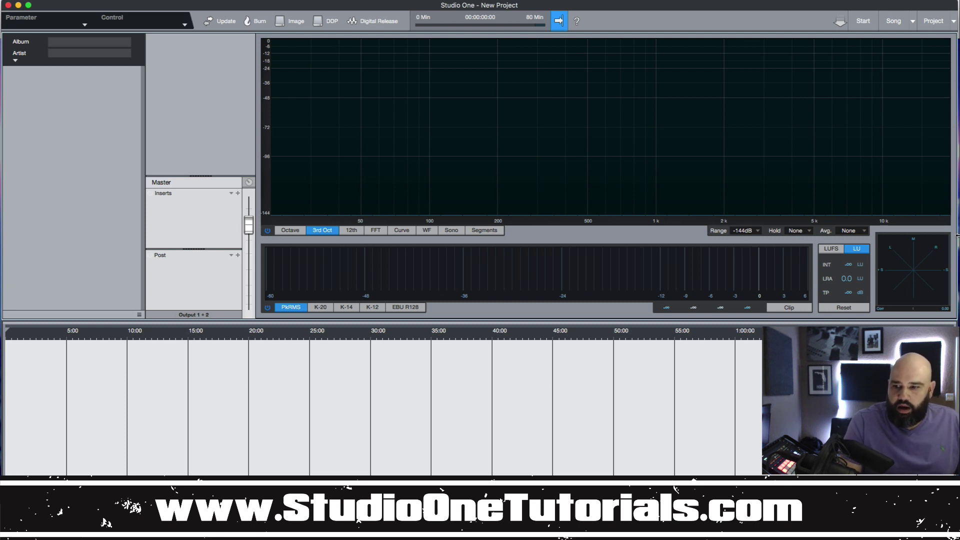
pyautogui.click(837, 250)
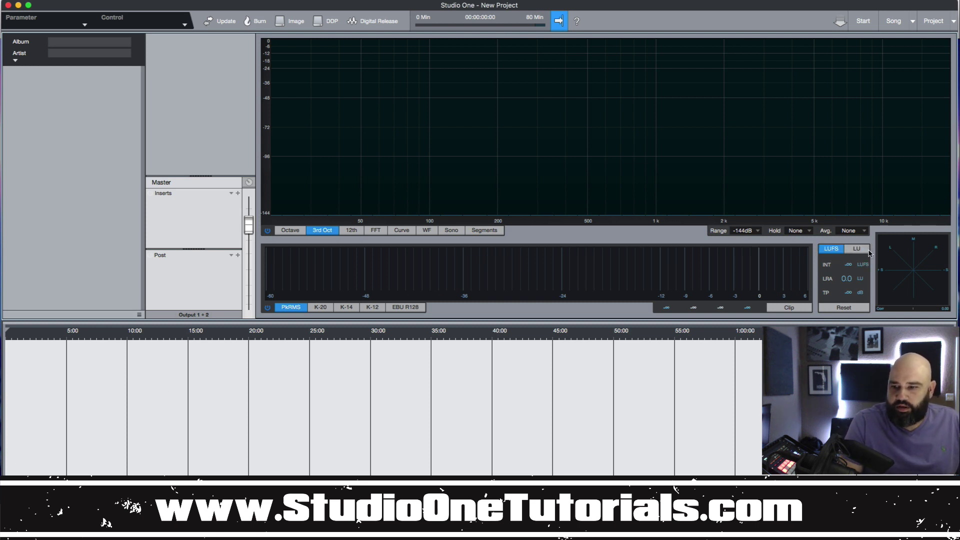
pyautogui.click(854, 250)
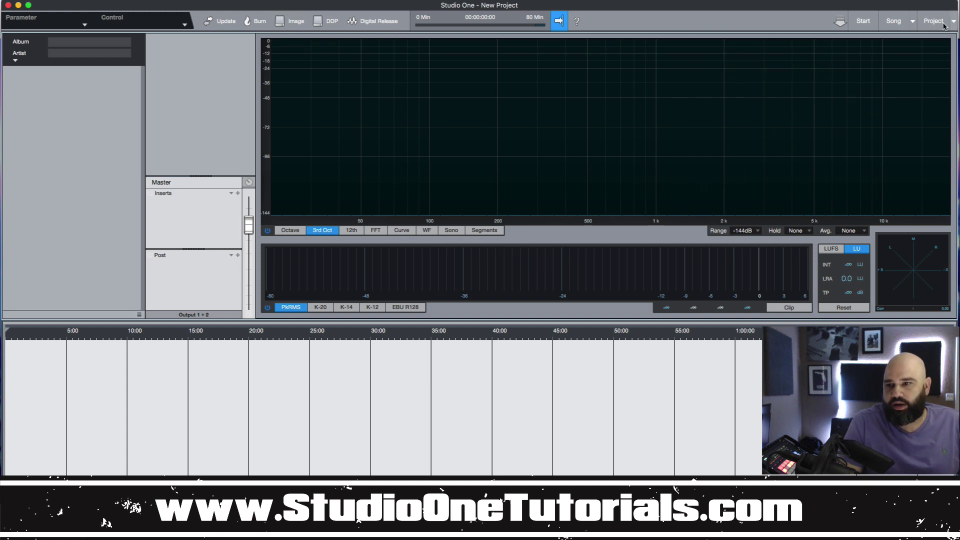
pyautogui.click(912, 21)
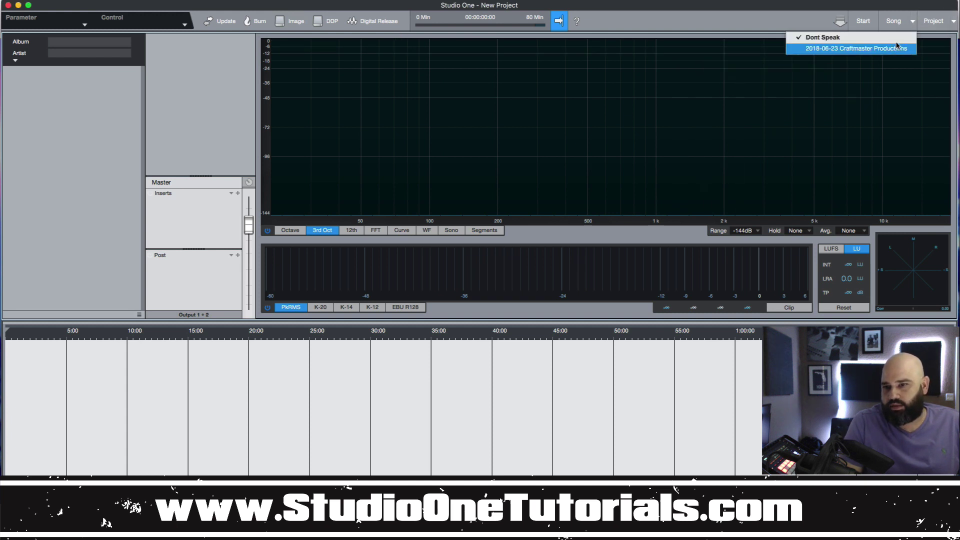
pyautogui.click(897, 47)
pyautogui.click(912, 22)
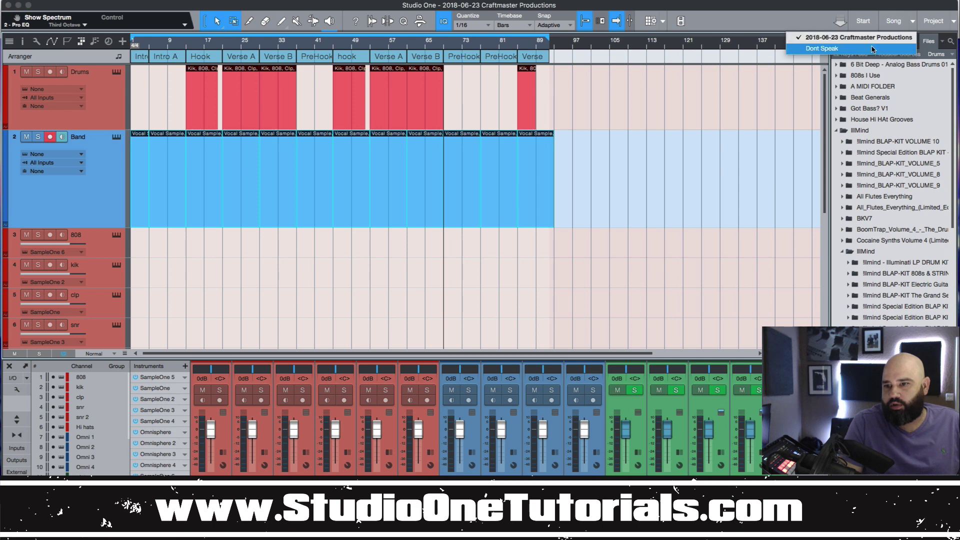
pyautogui.click(919, 32)
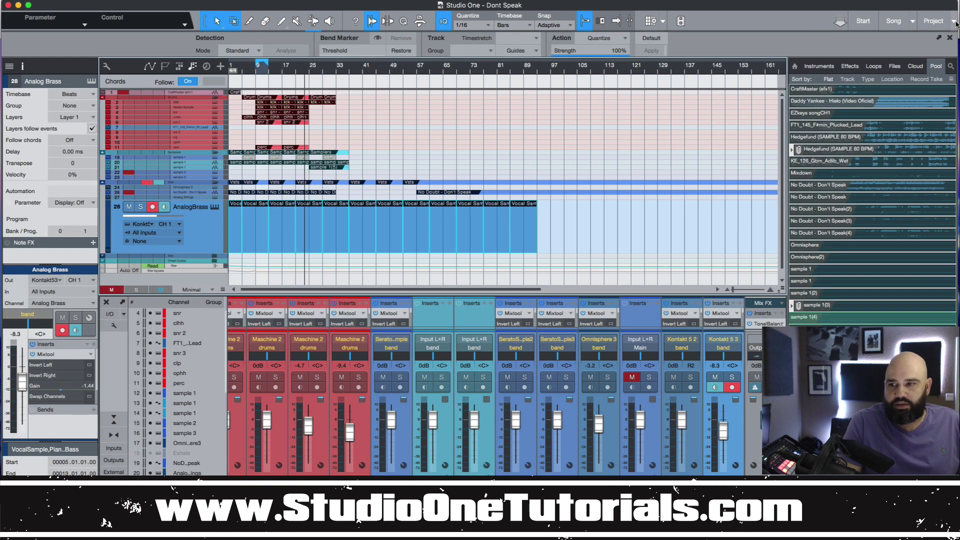
pyautogui.click(953, 21)
pyautogui.click(941, 38)
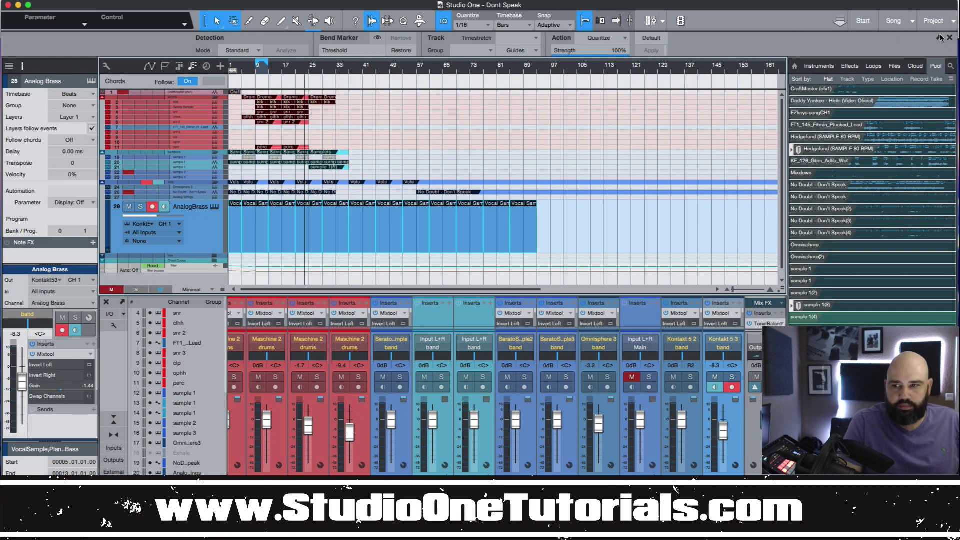